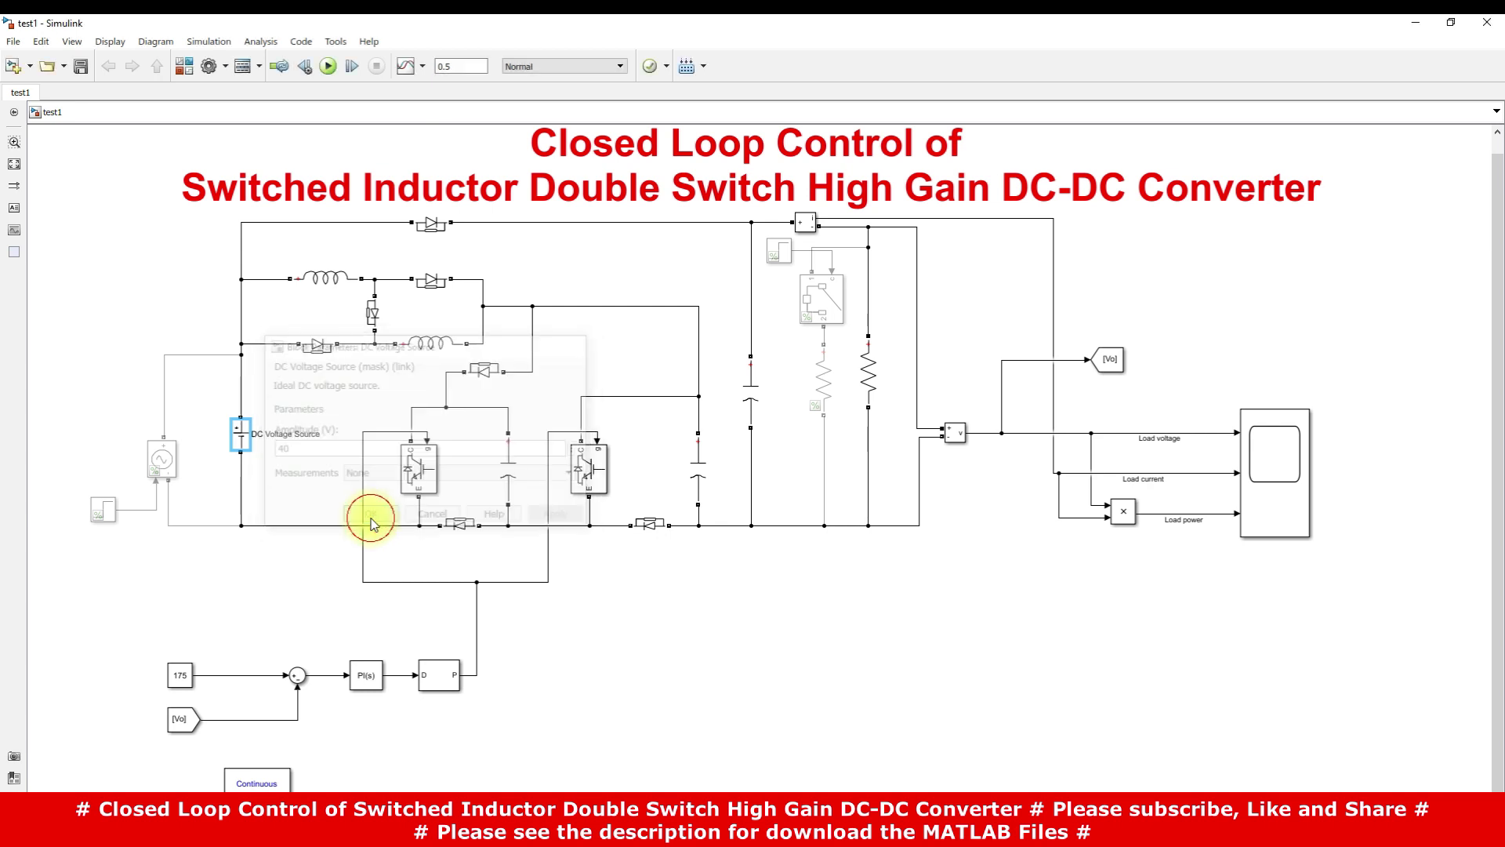
Step: Change the Series RLC Branch5 load resistance from 2*200 to 200 ohms
double_click(871, 394)
double_click(960, 410)
text(00)
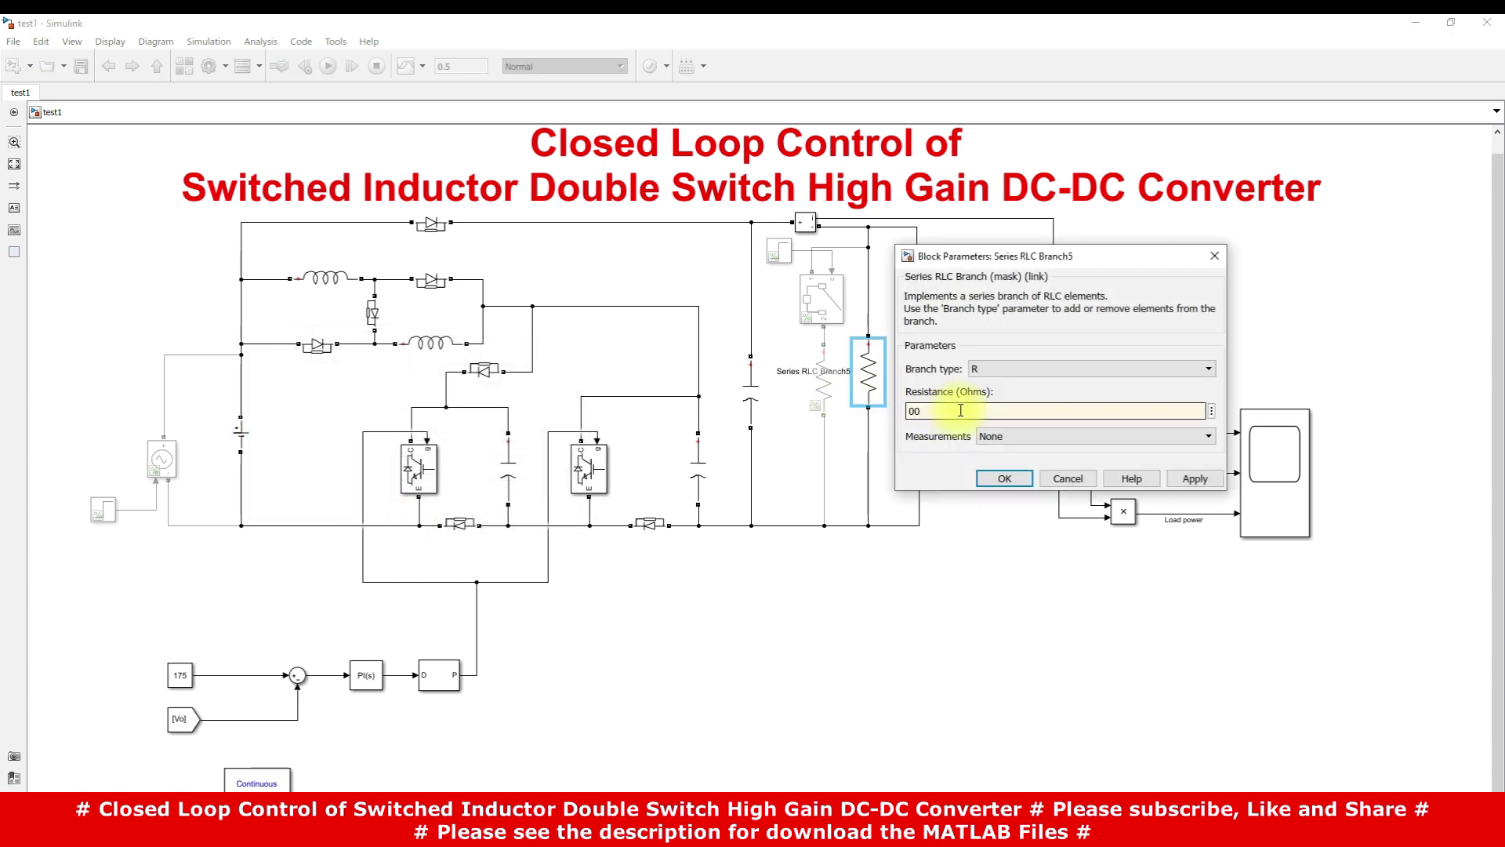
text(2)
key(Return)
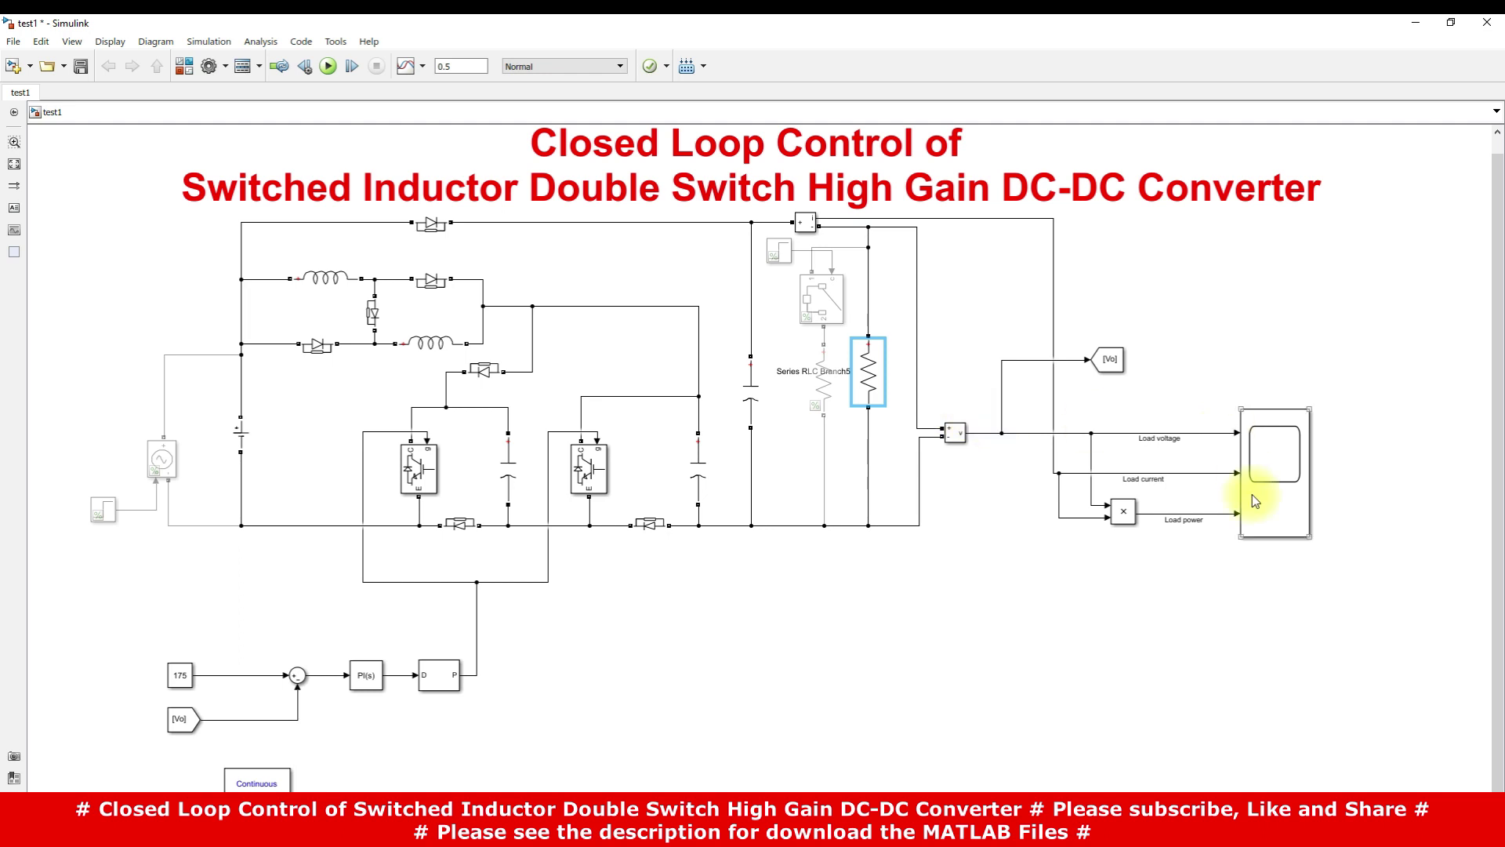
click(180, 676)
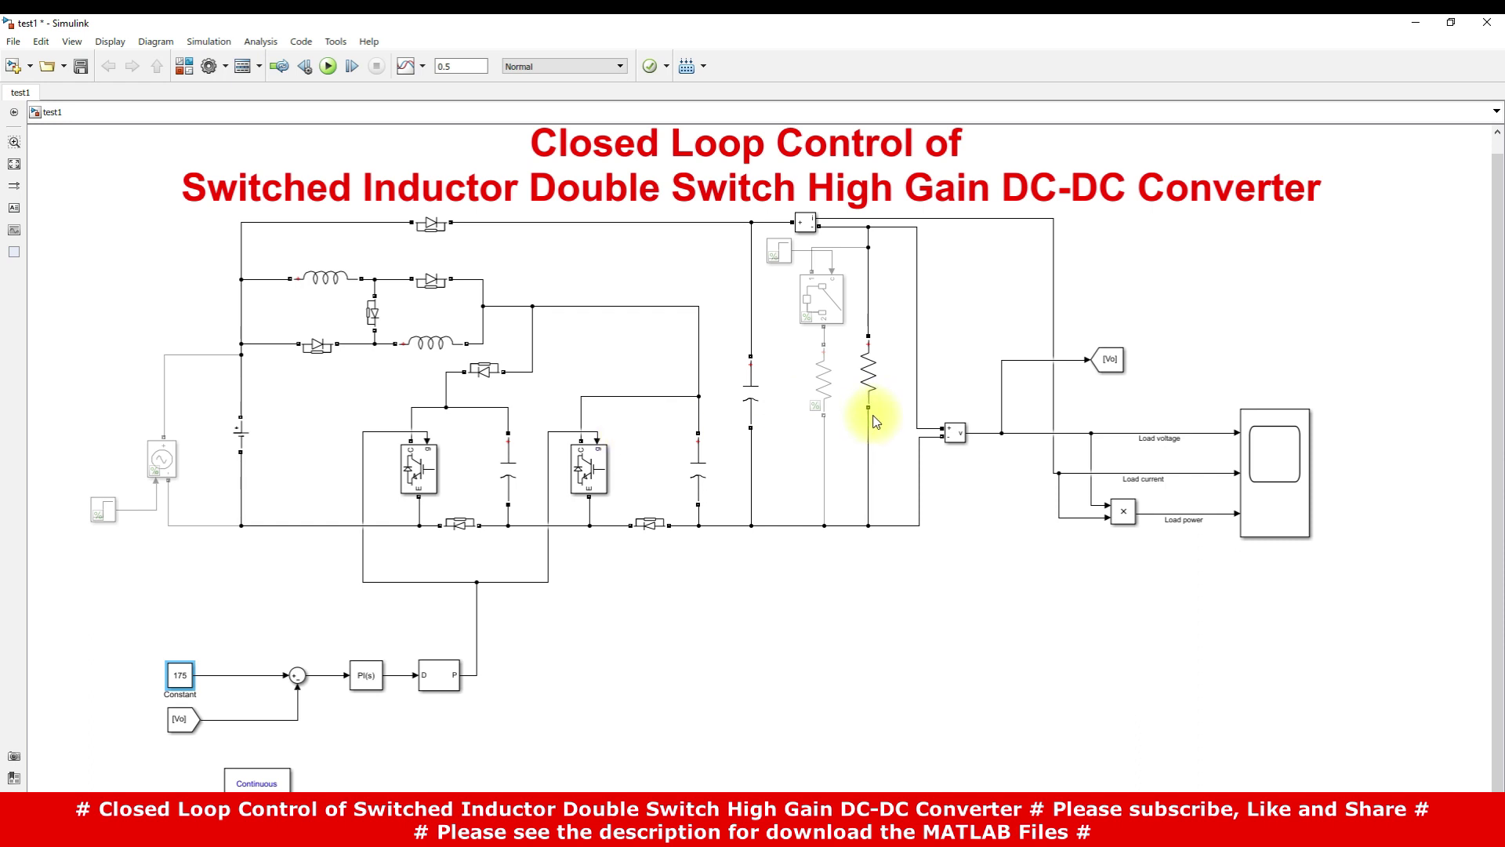
Step: Open the Scope and run the simulation, restarting it to plot load voltage, current and power
double_click(1254, 451)
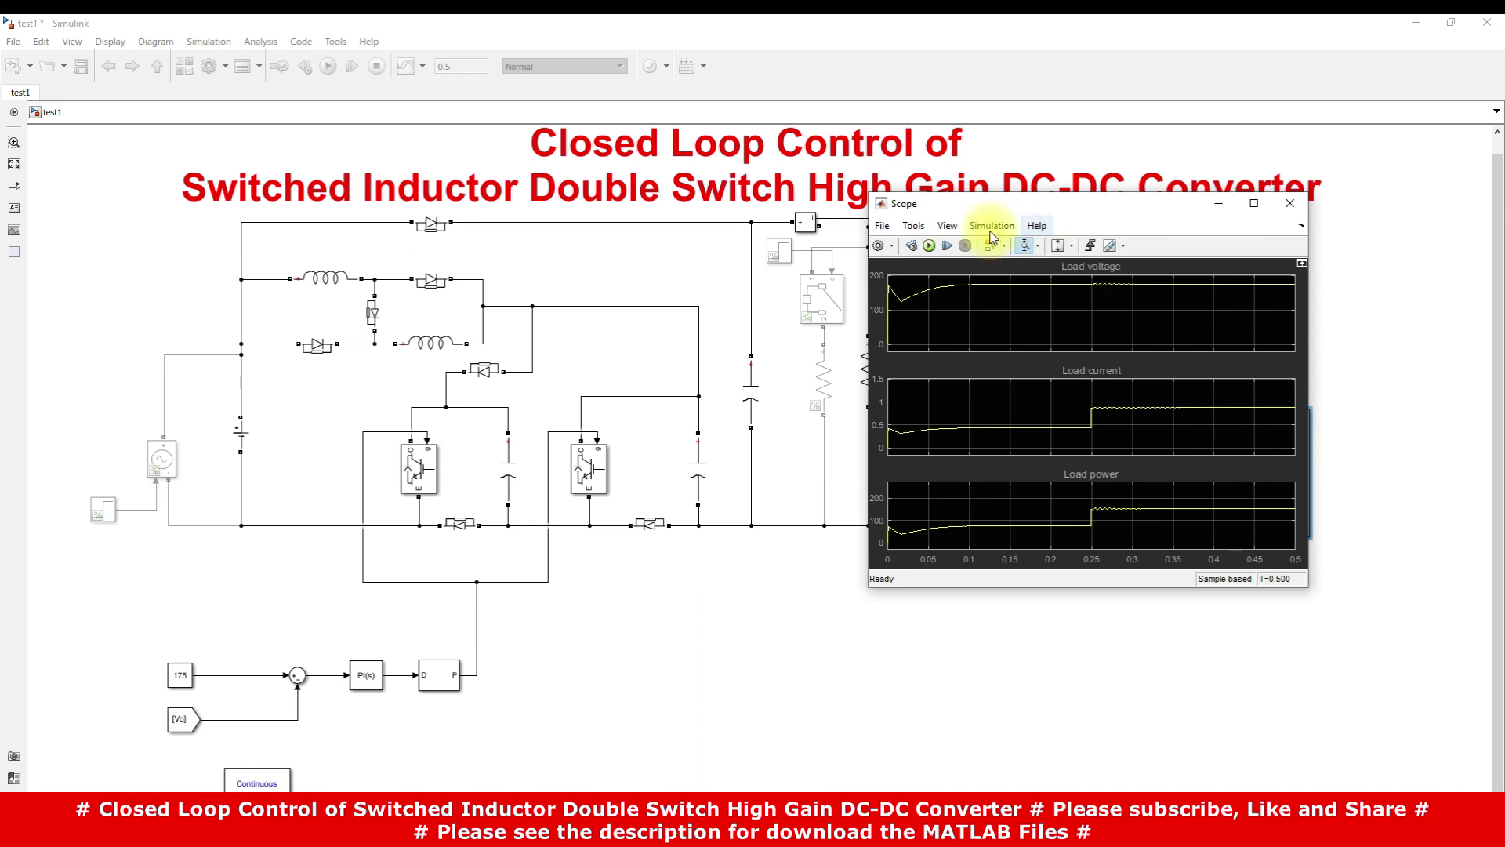
click(929, 246)
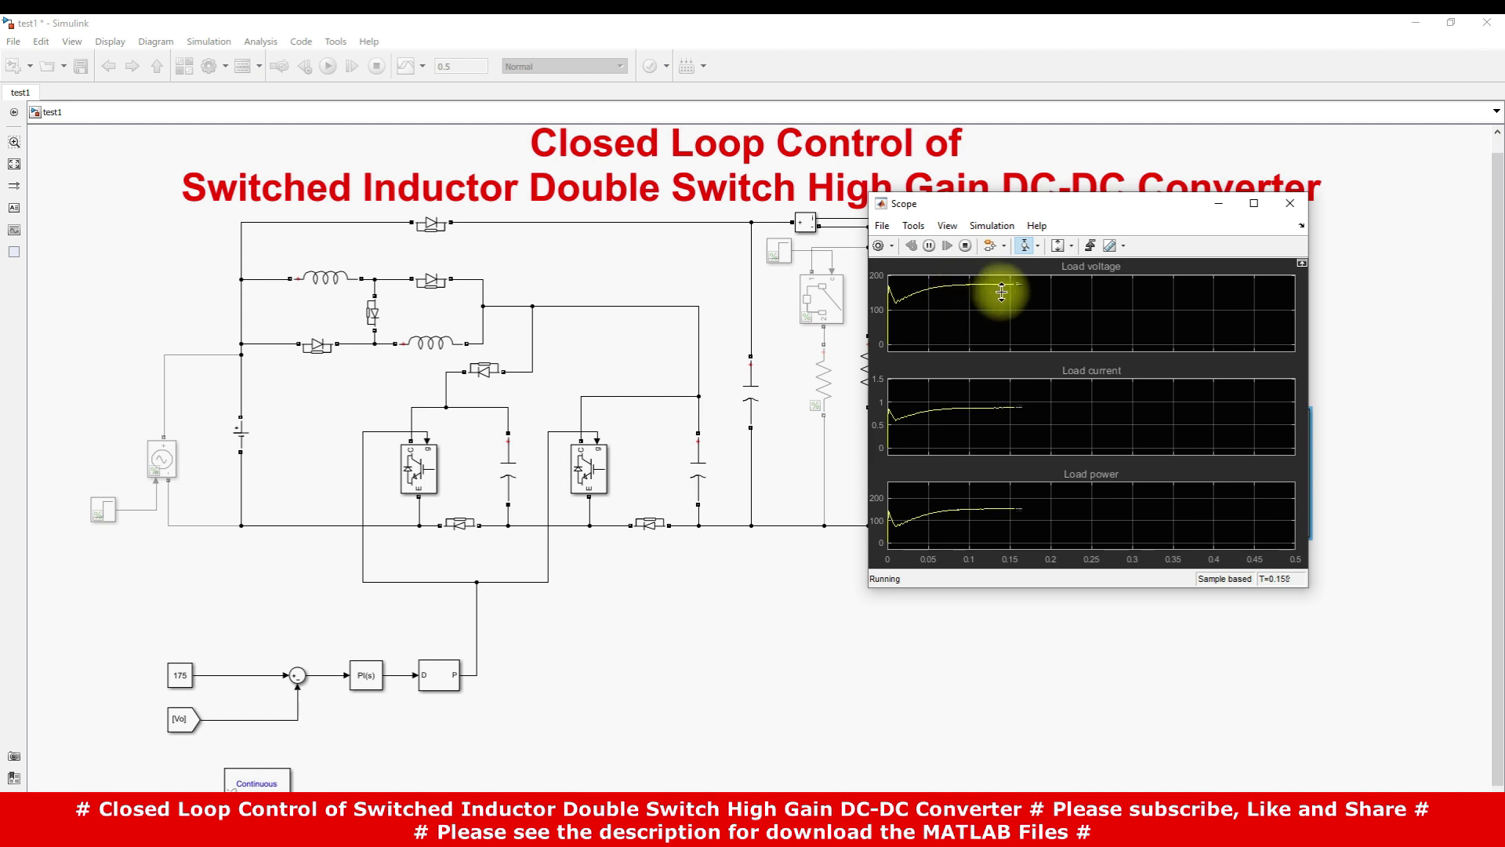
key(F10)
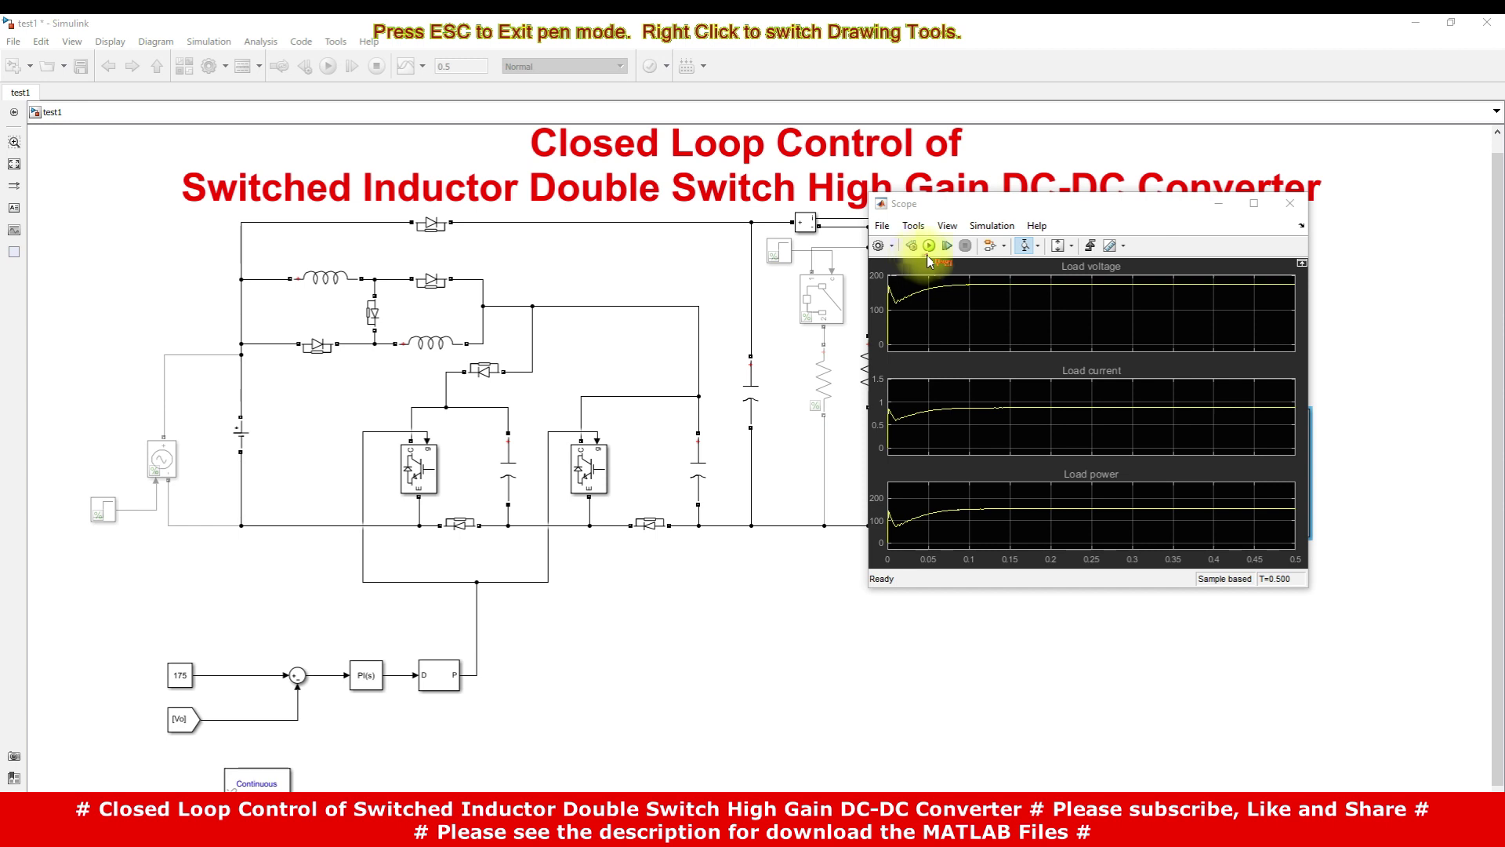
key(Escape)
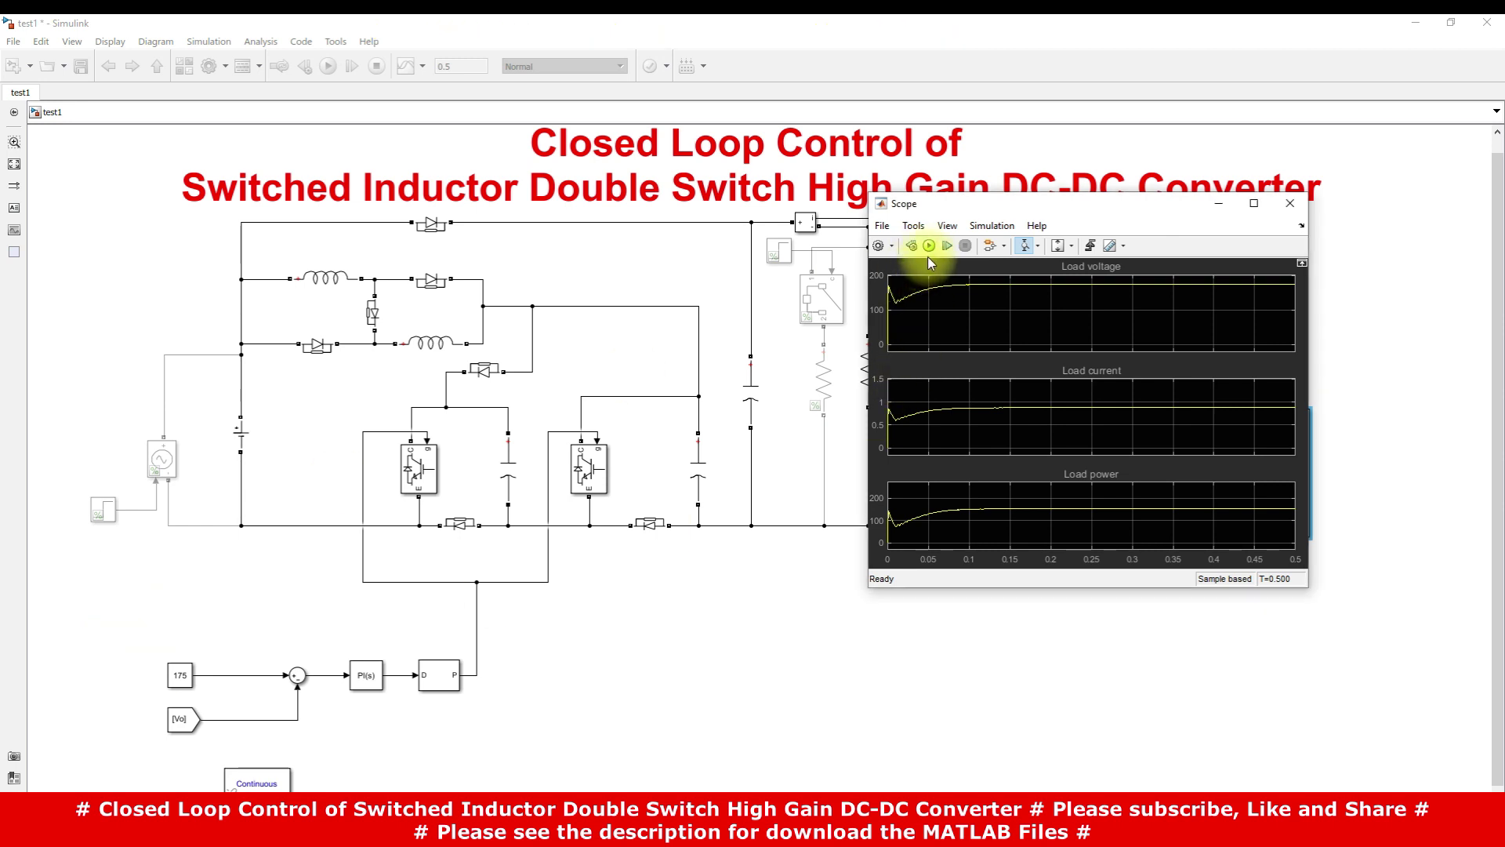
click(928, 247)
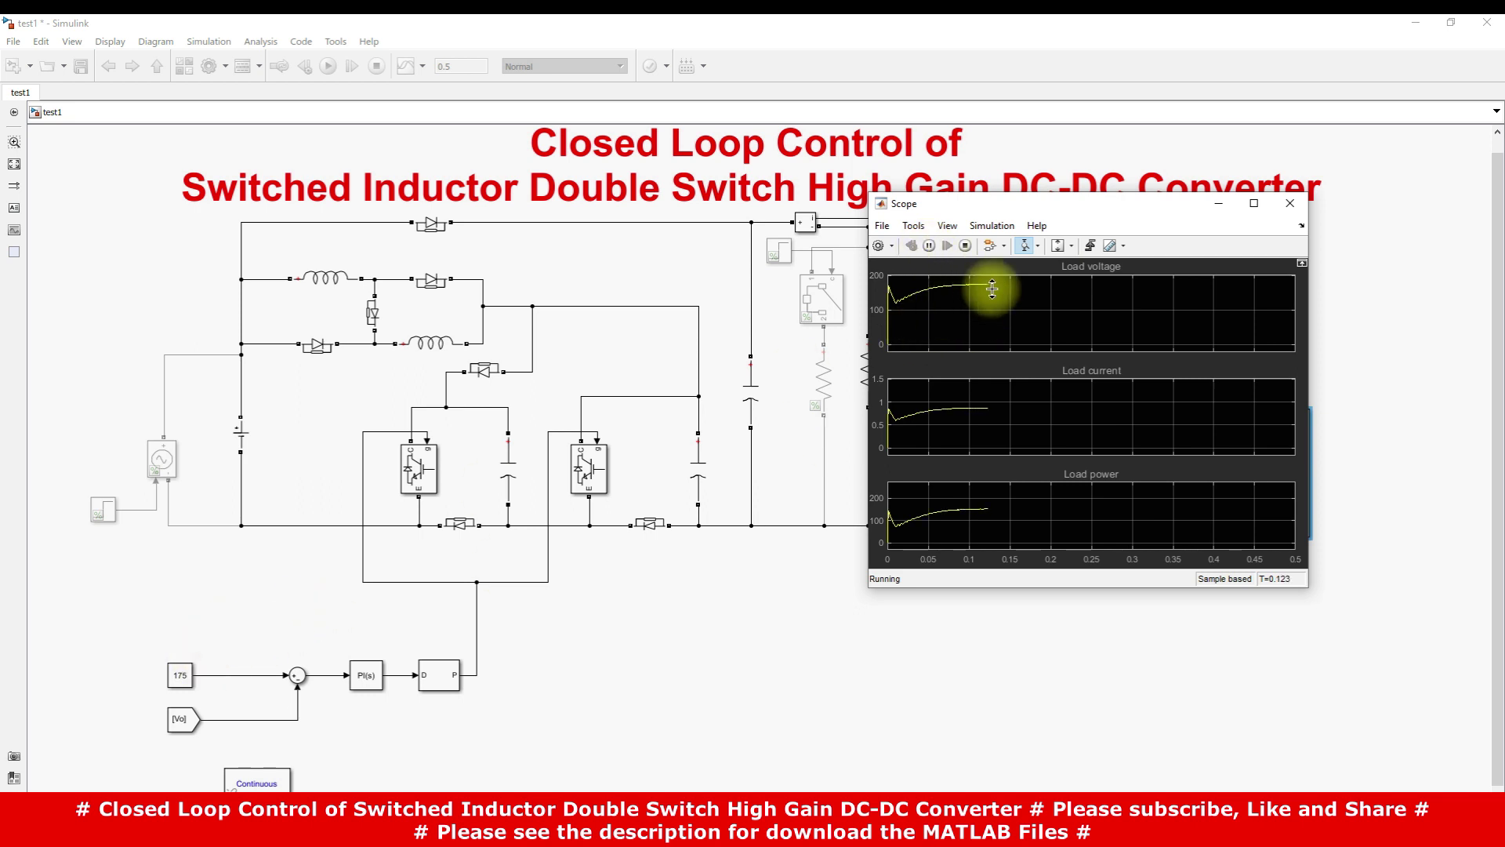
Step: Set the reference Constant block to 200
click(179, 679)
double_click(179, 679)
text(200)
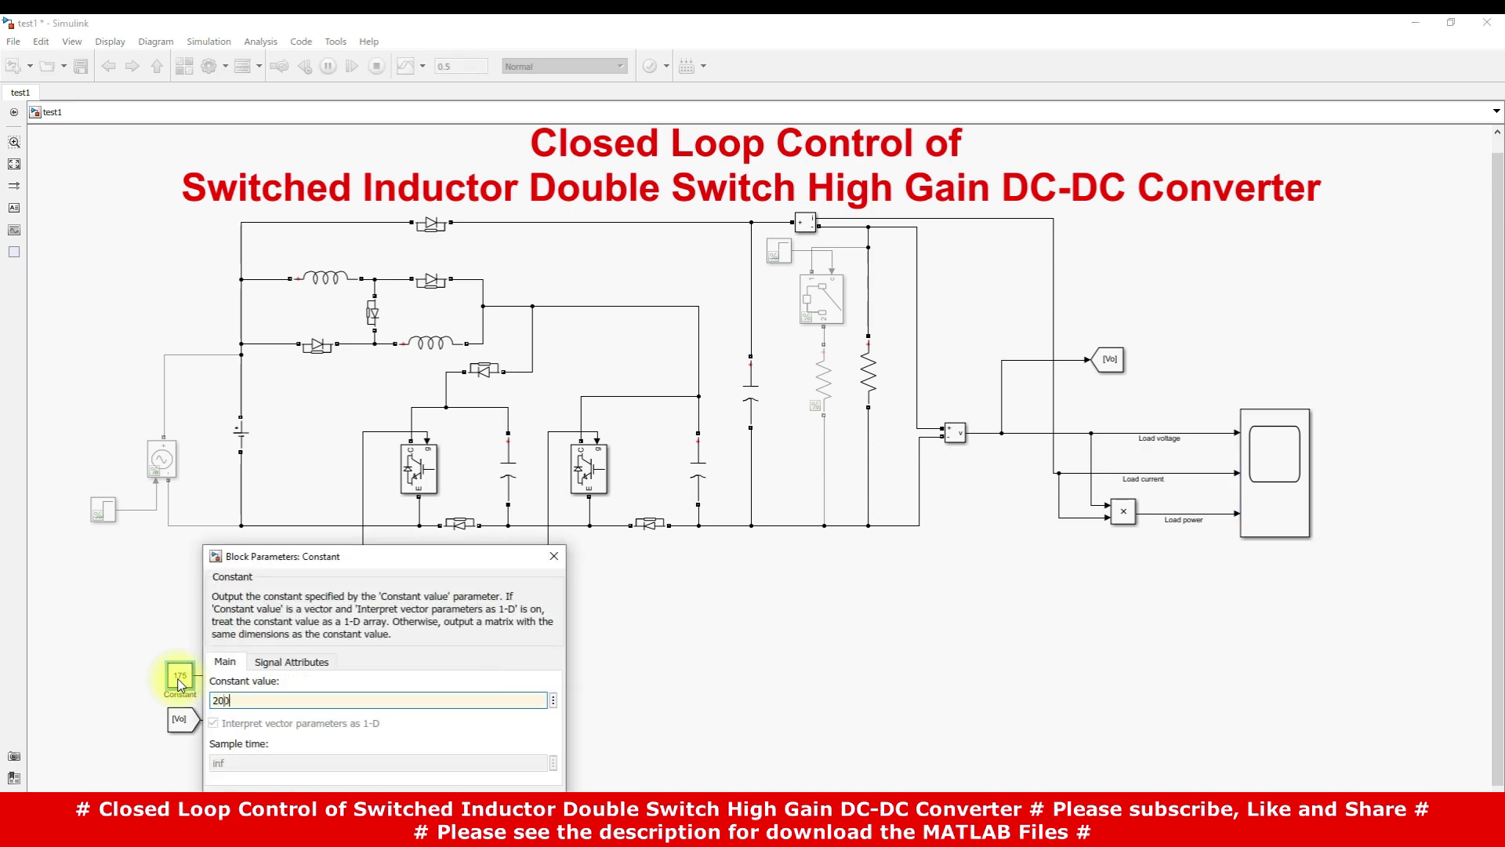
key(Return)
Step: Rescale the Scope axes and rerun the simulation with the 200 reference
mouse_move(874, 783)
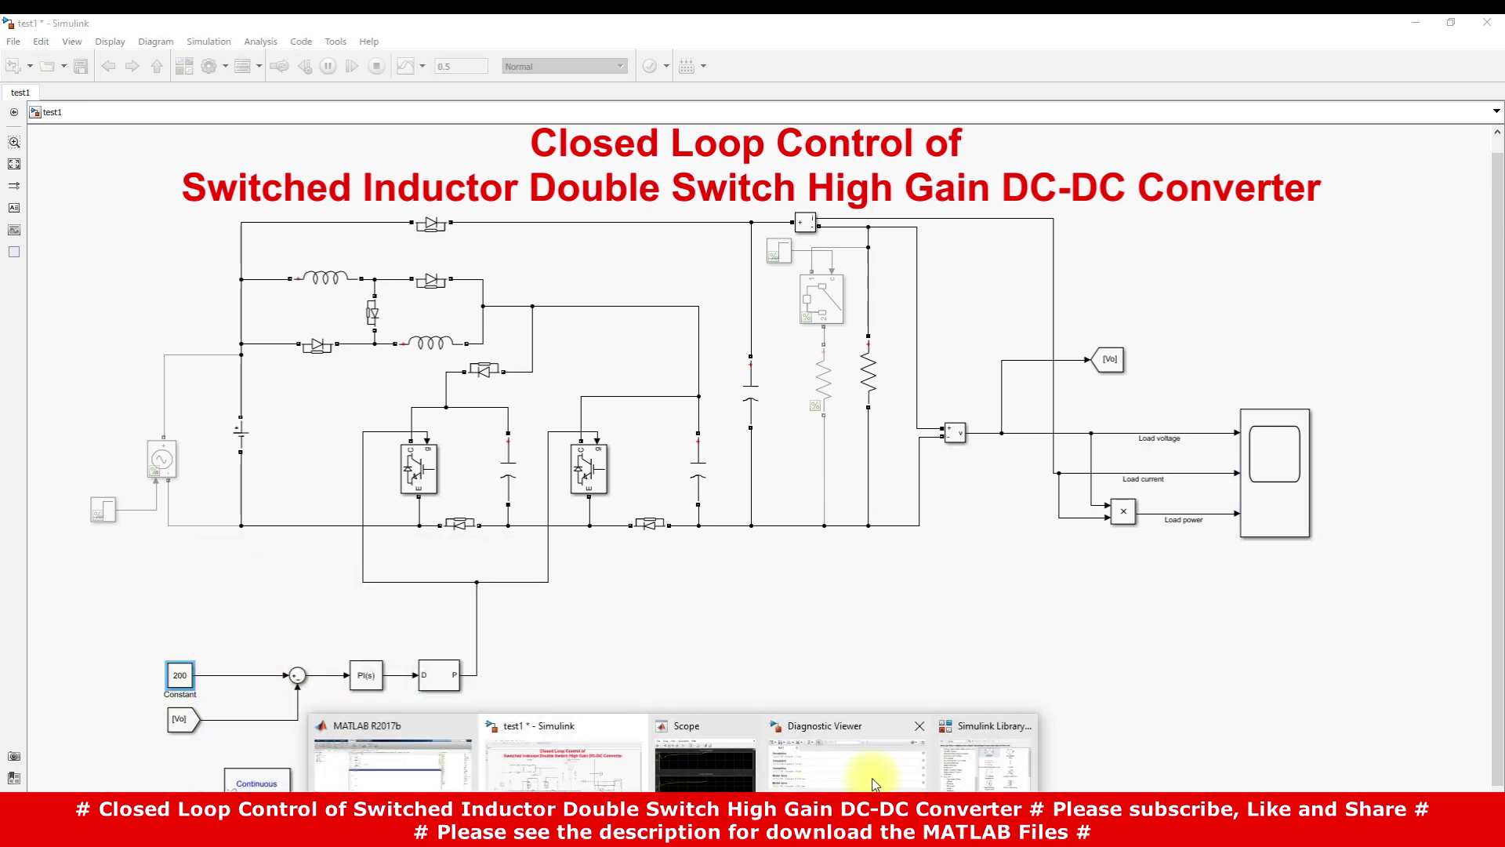
click(713, 775)
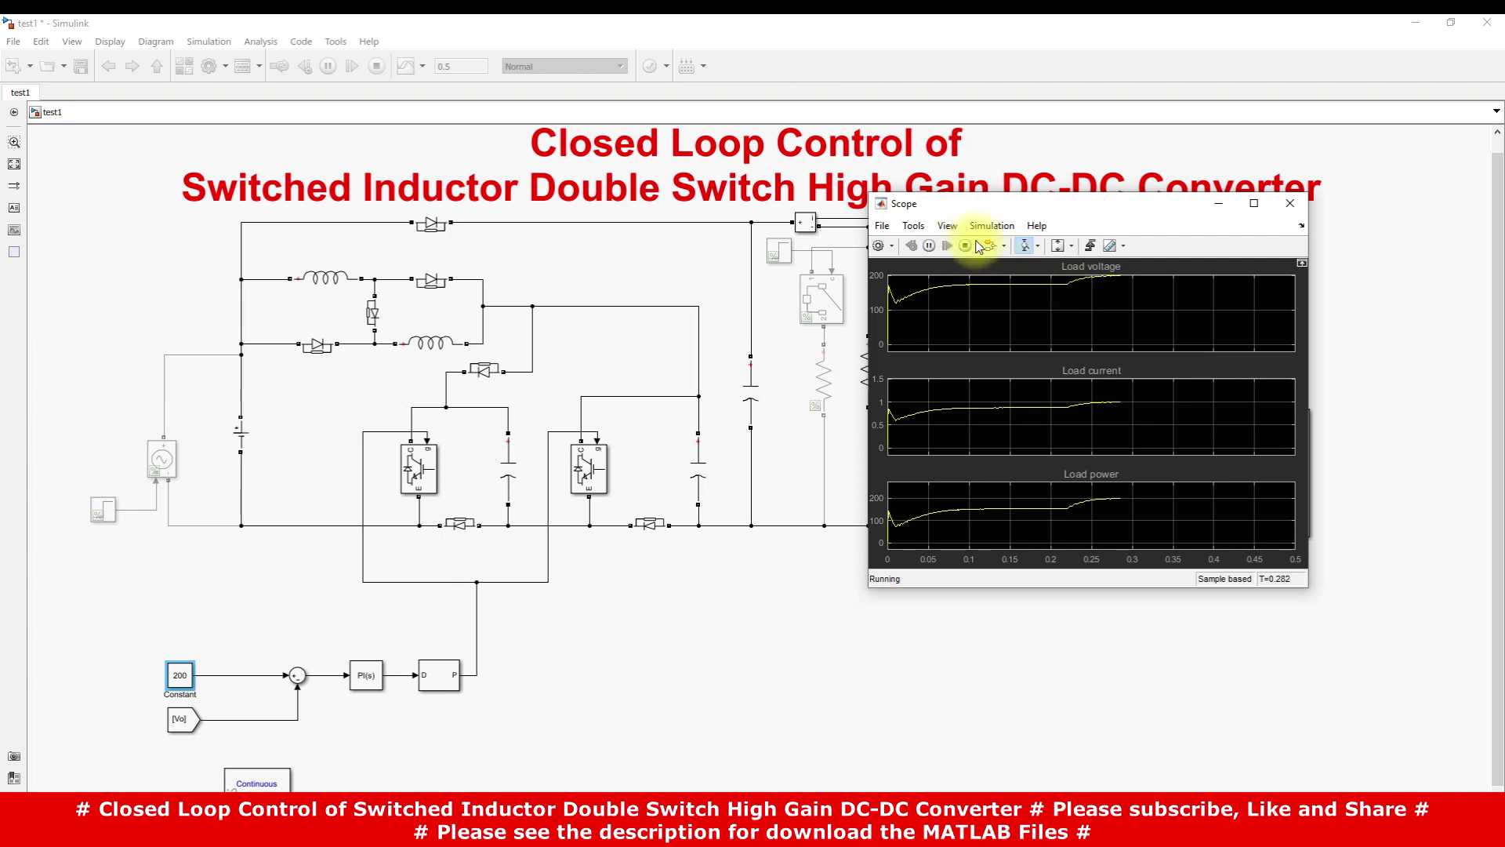
click(1056, 246)
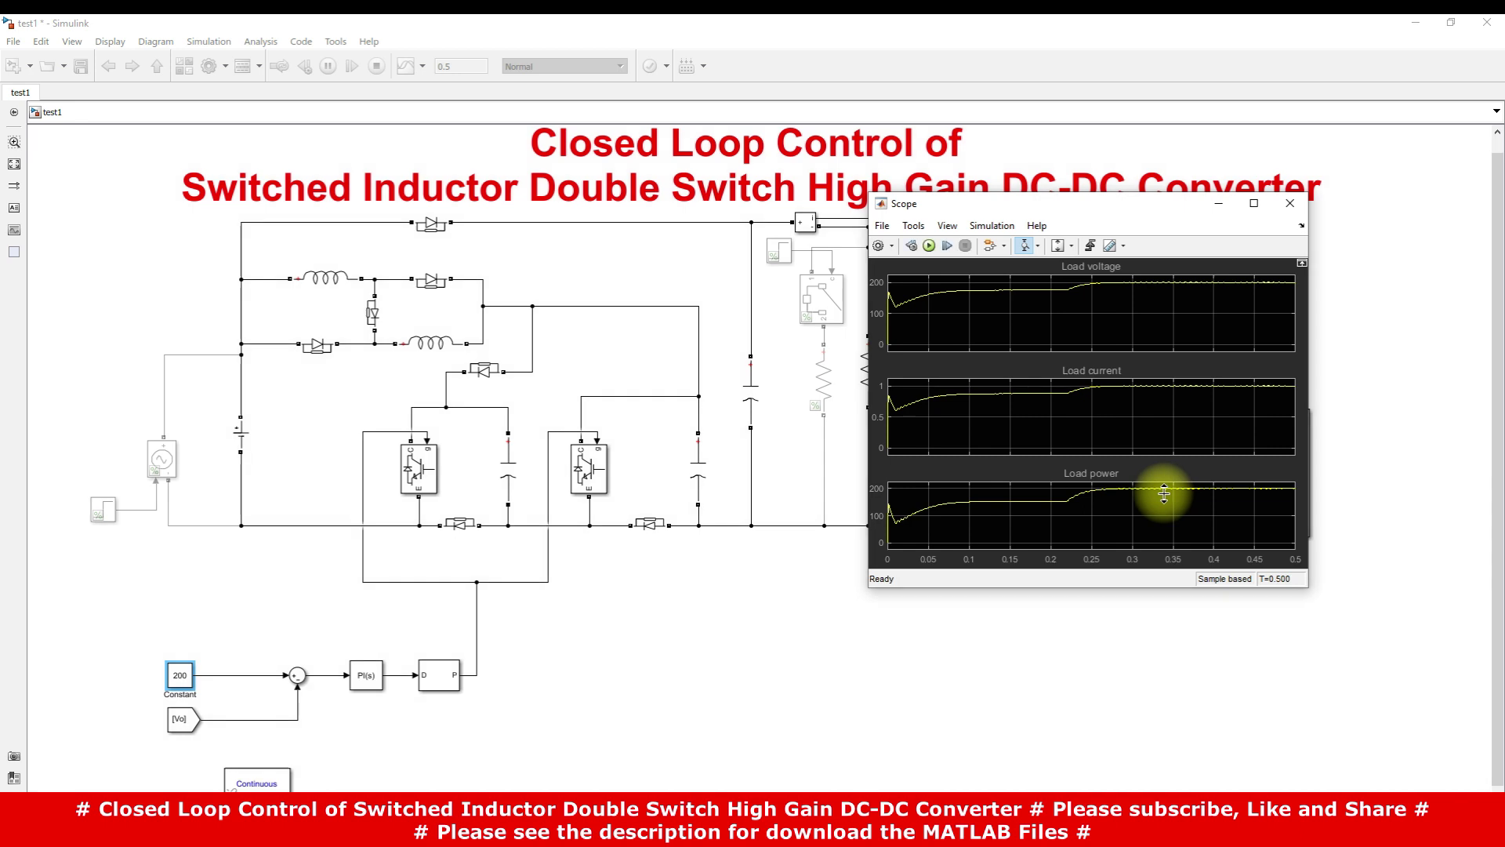
click(929, 246)
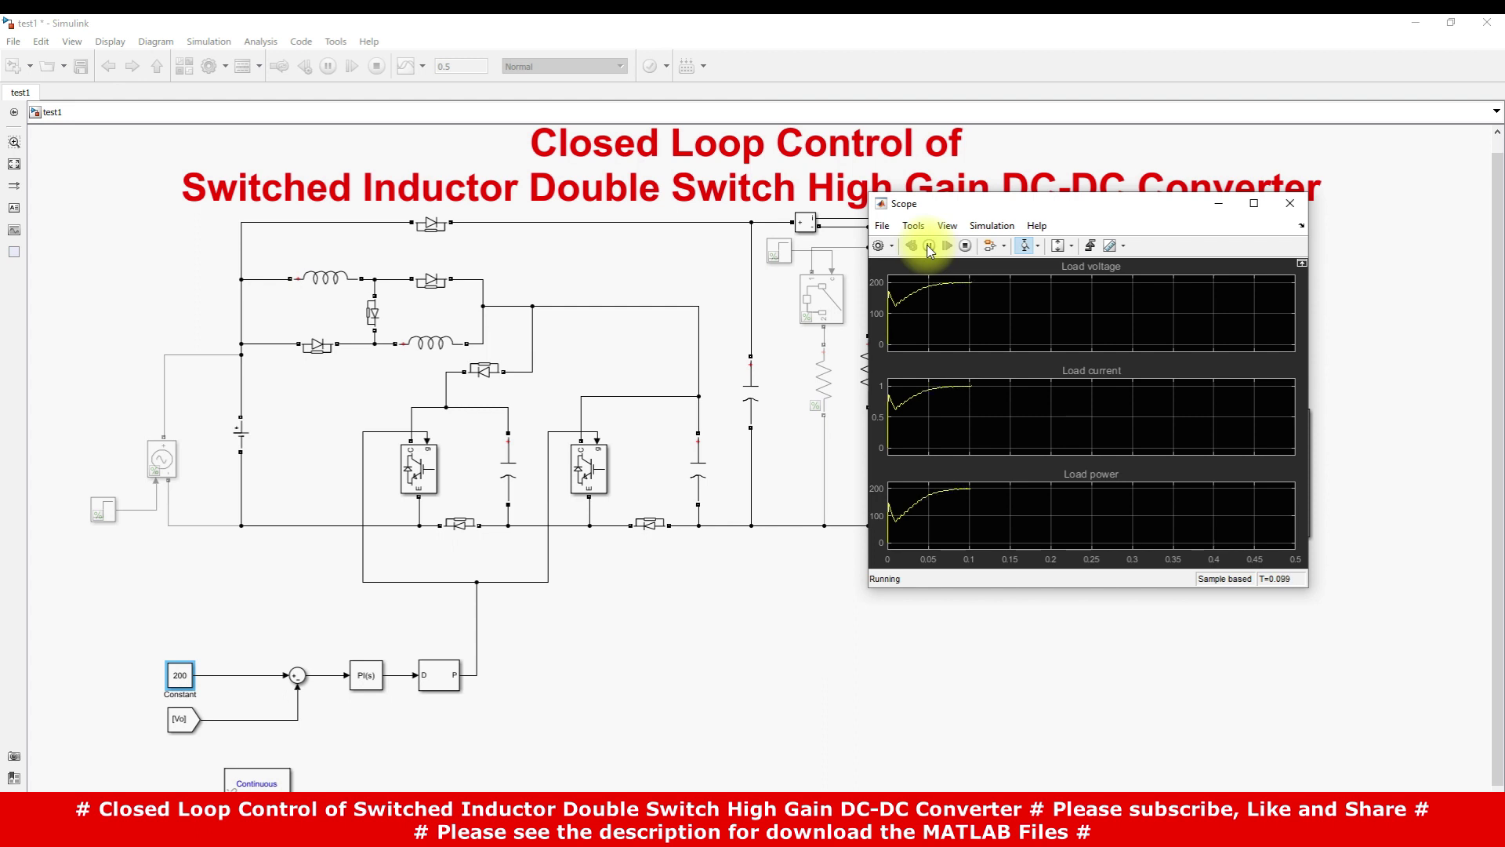
click(174, 679)
Step: Set the reference Constant to 175 and run the simulation
double_click(173, 679)
text(175)
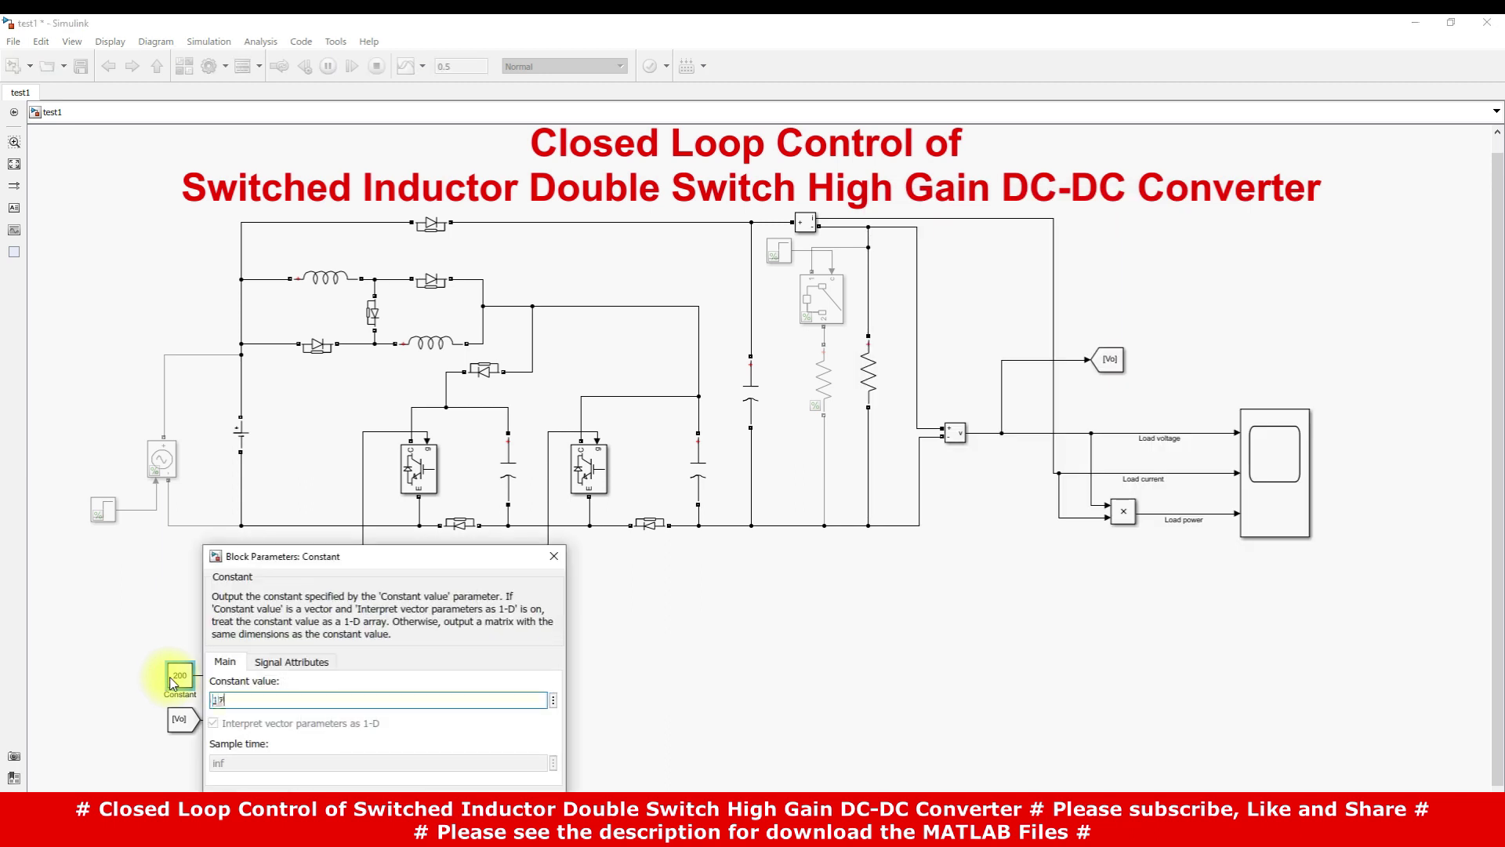
key(Return)
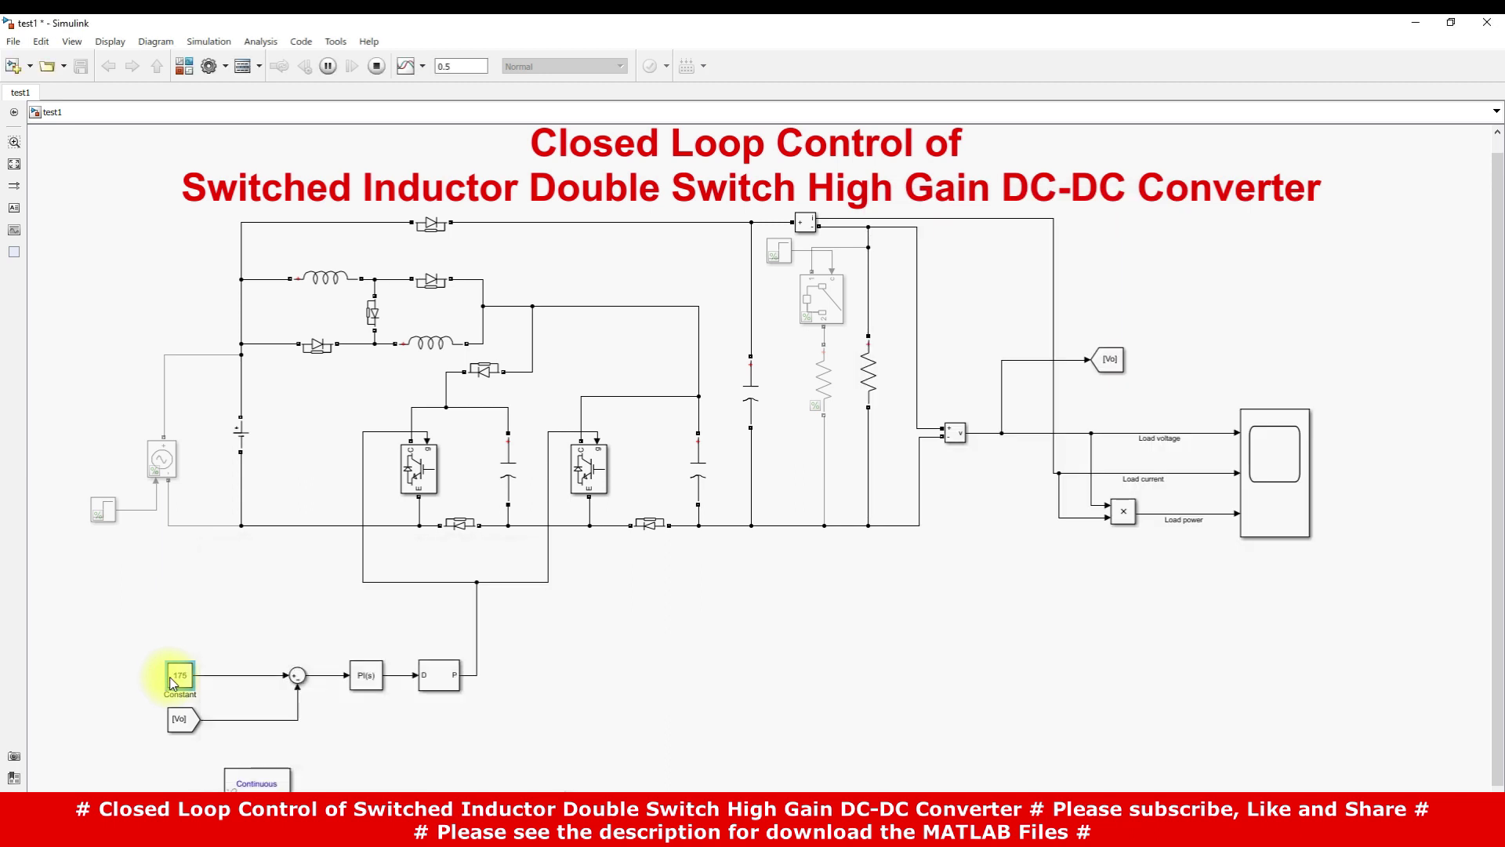
click(1249, 436)
key(ctrl+t)
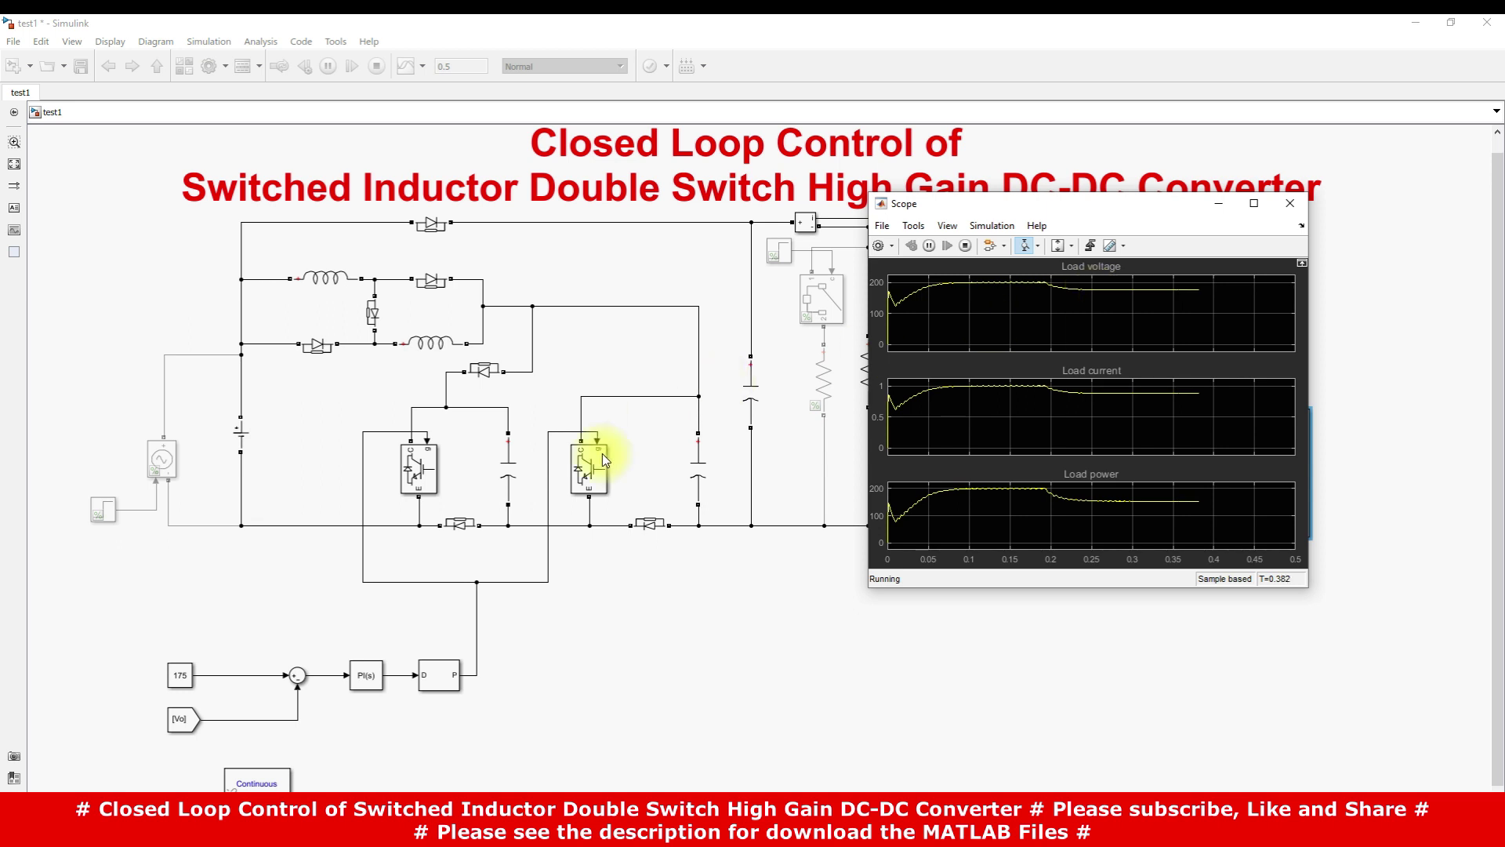
click(184, 680)
Step: Change the reference Constant to 150 and view the response on the Scope
double_click(185, 679)
text(150)
key(ctrl+a)
key(Return)
double_click(1264, 439)
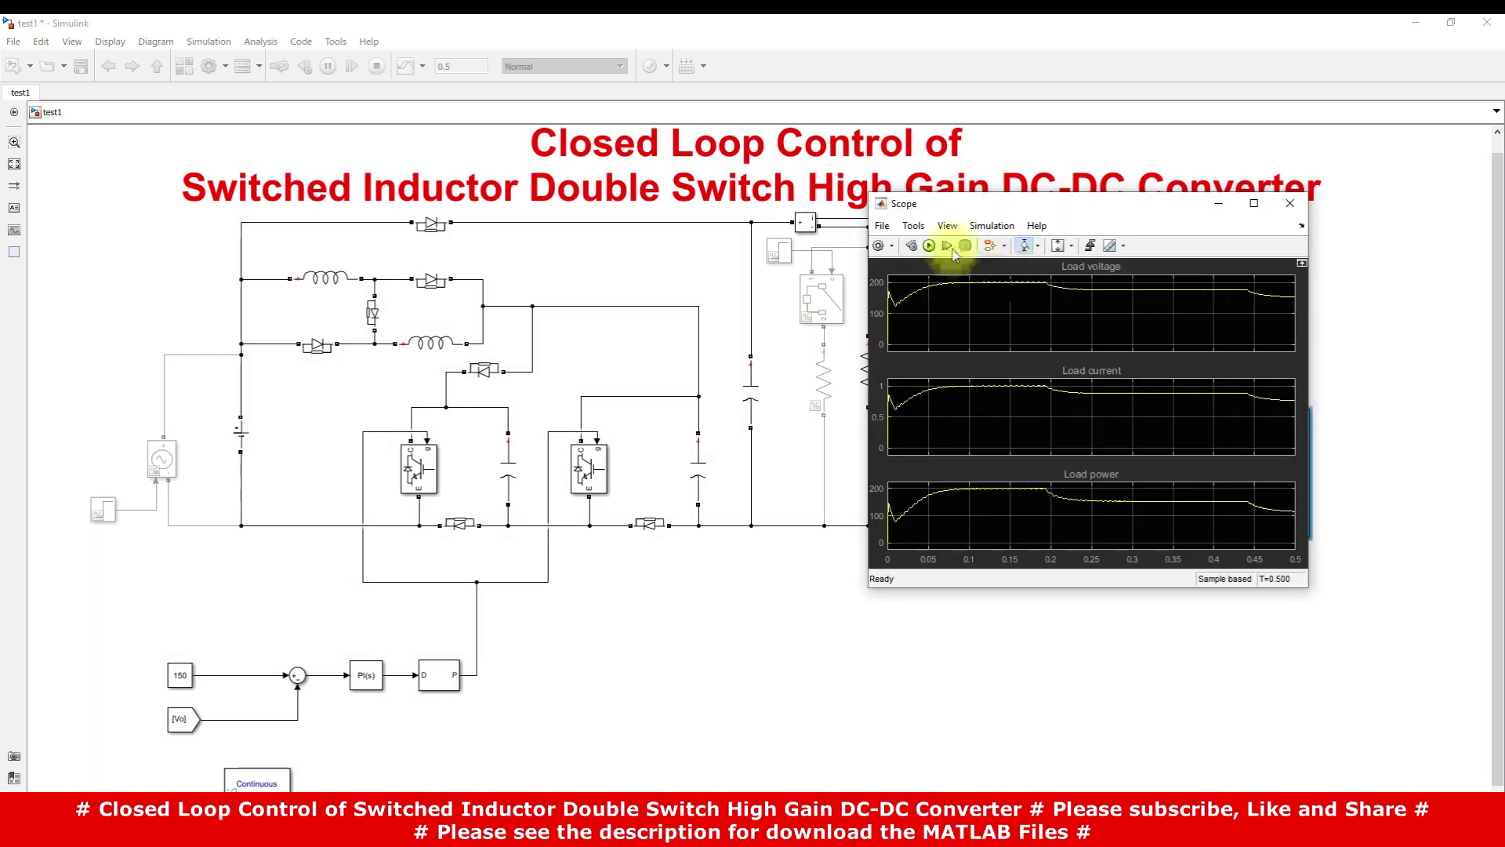
Step: Restore the reference Constant to 175 and rerun the simulation from the Scope
double_click(182, 676)
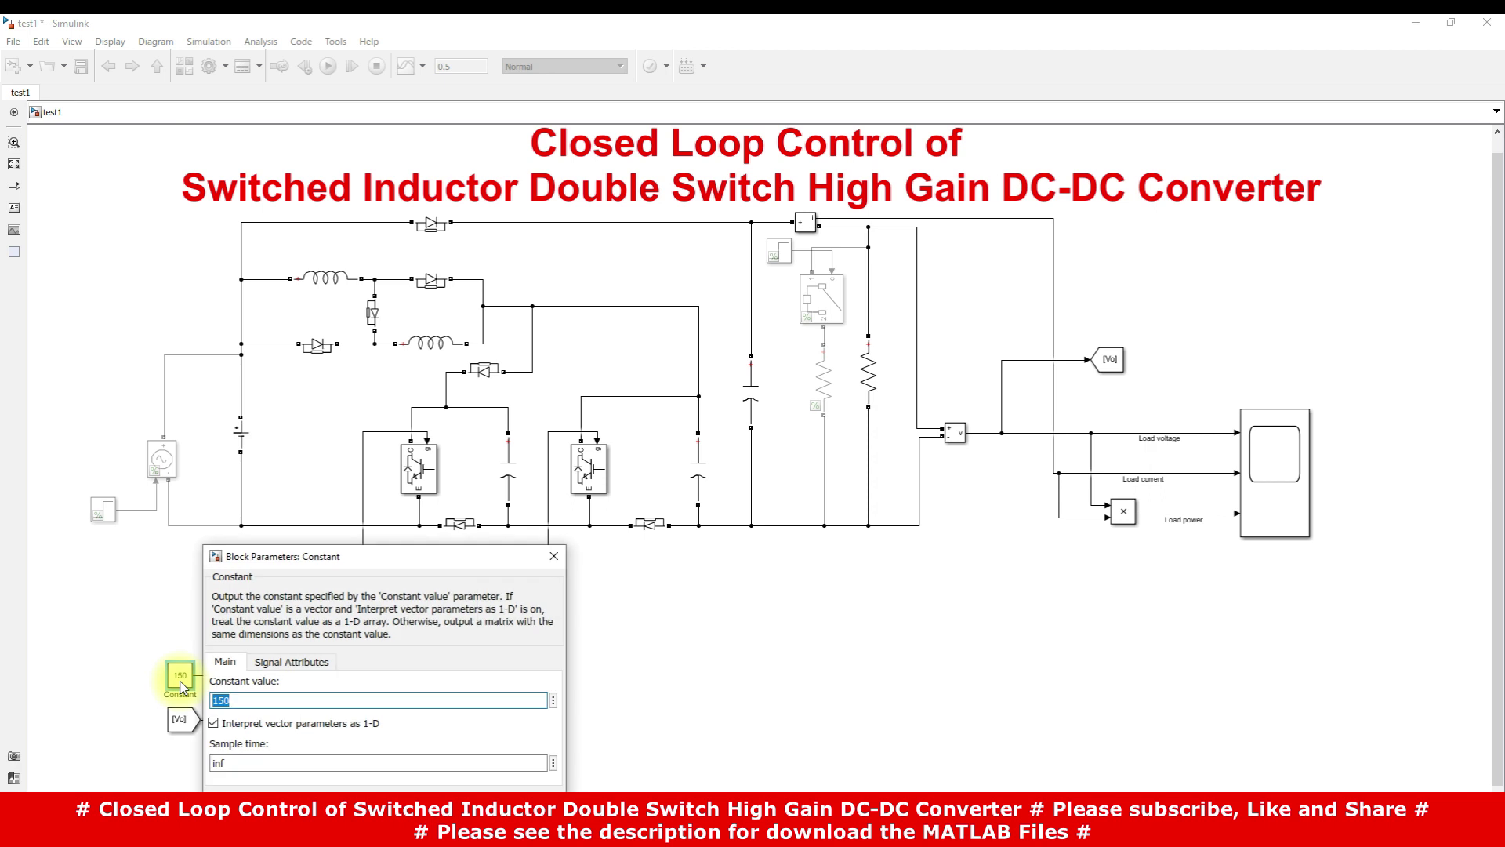
text(175)
key(Return)
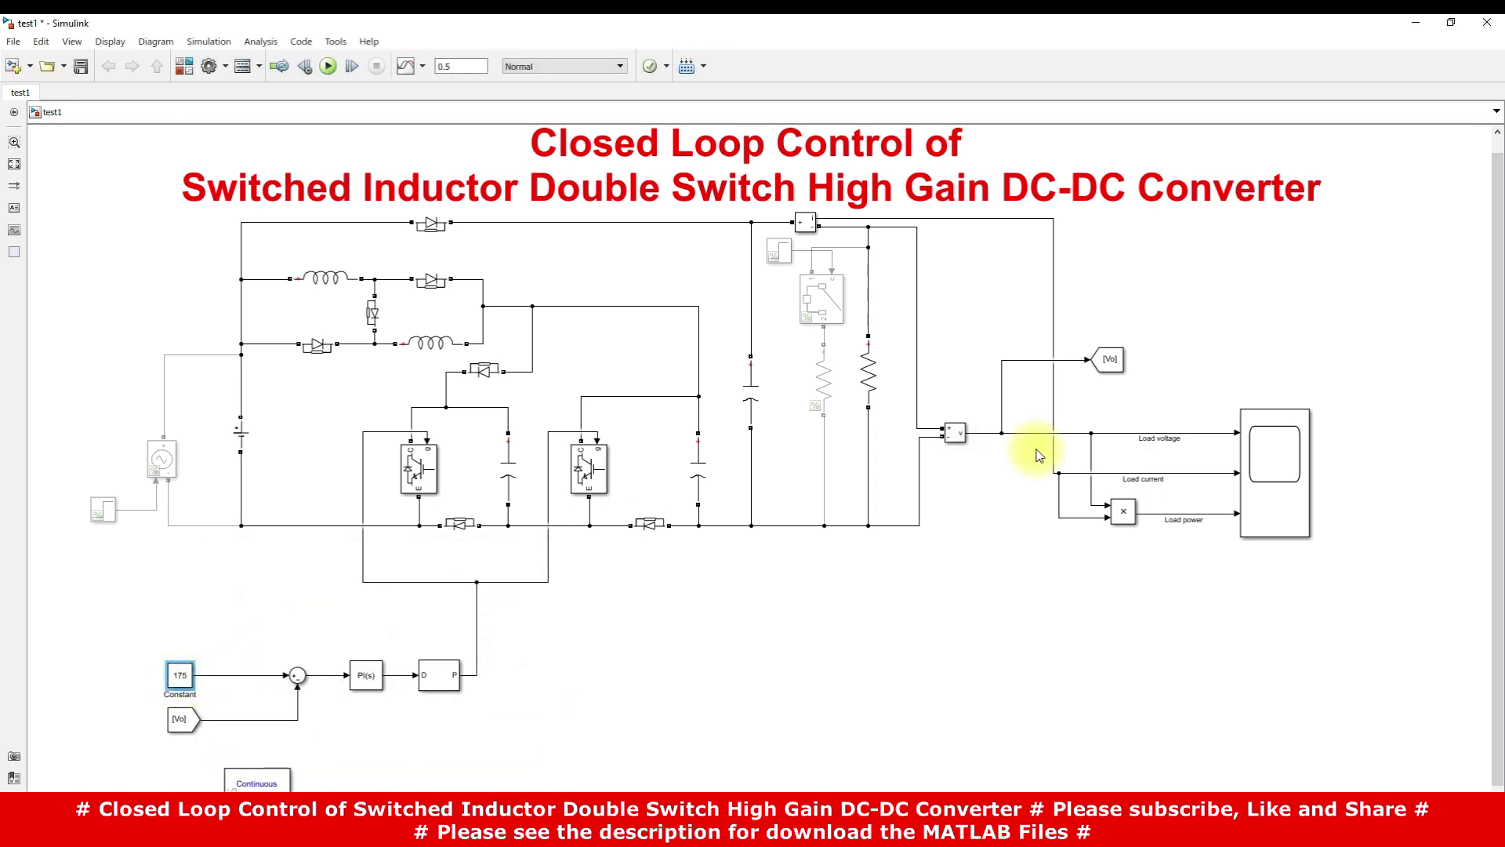
double_click(1263, 447)
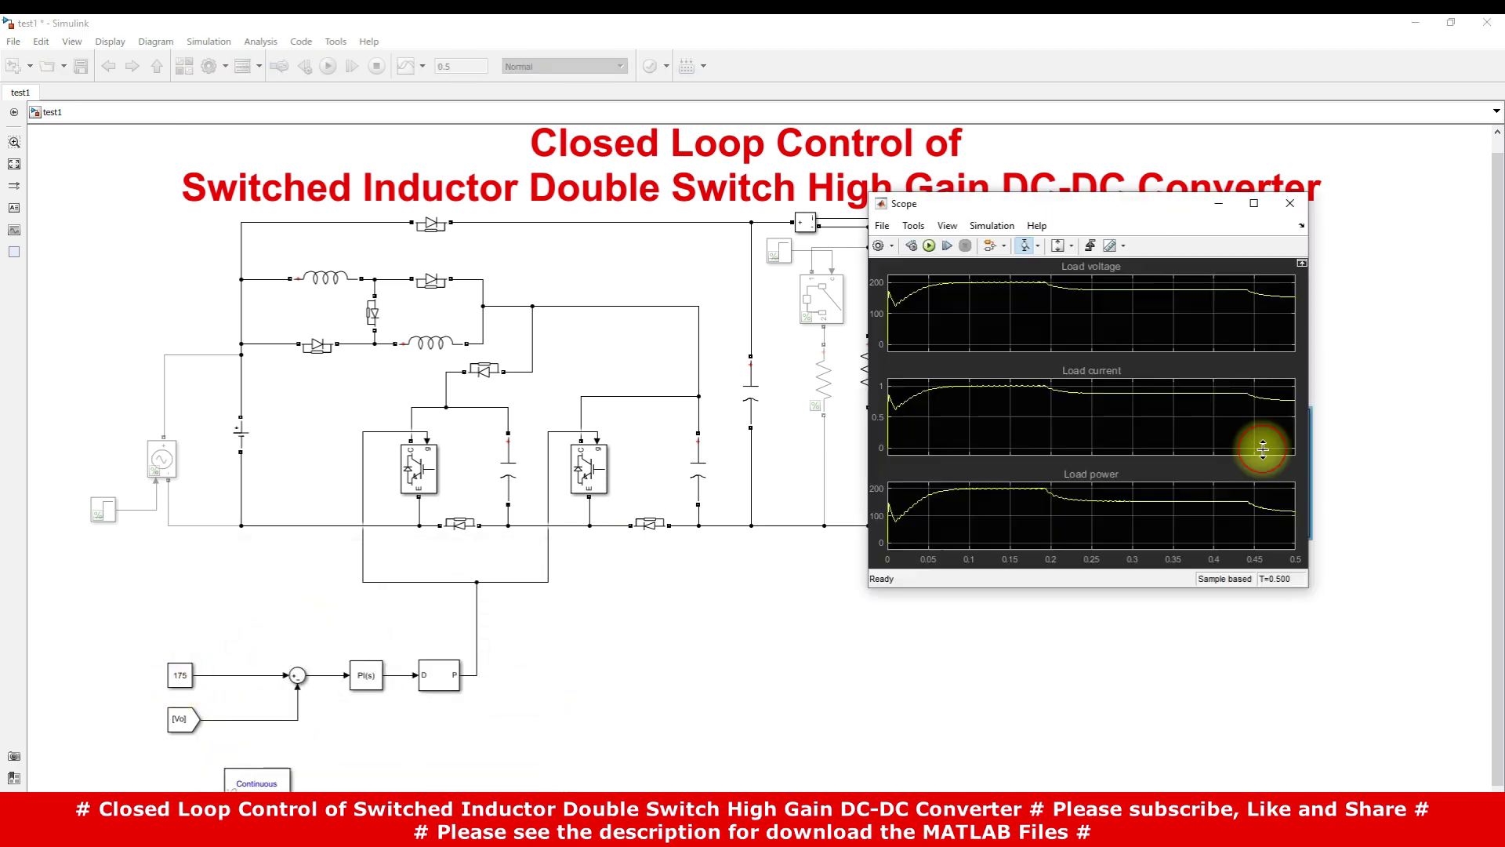
click(929, 246)
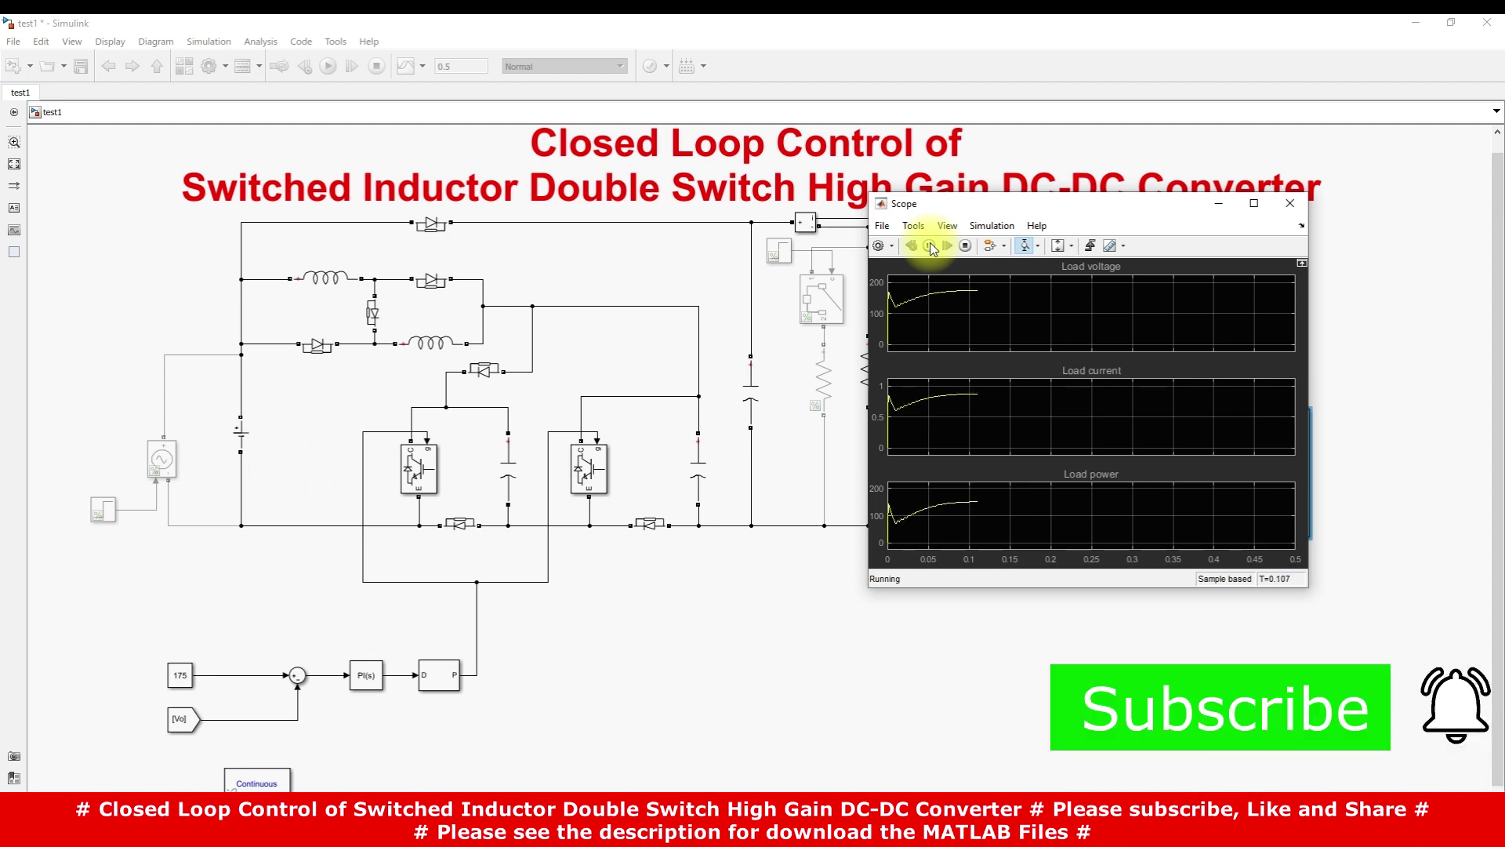
click(182, 679)
Step: Lower the reference Constant to 150 and open the Scope, moving it toward the diagram centre
double_click(187, 683)
text(150)
key(Return)
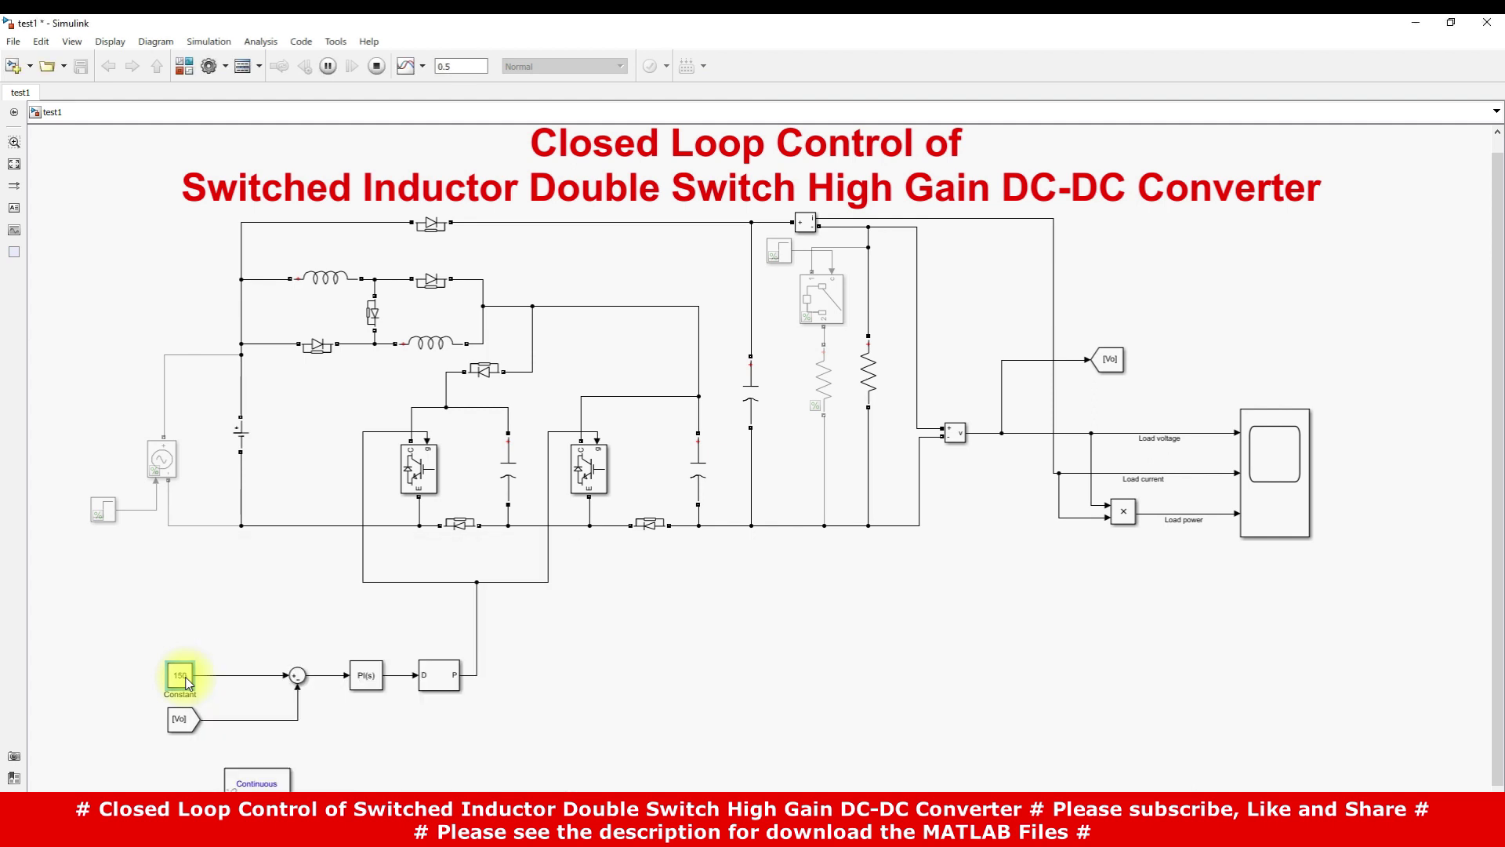
double_click(1289, 437)
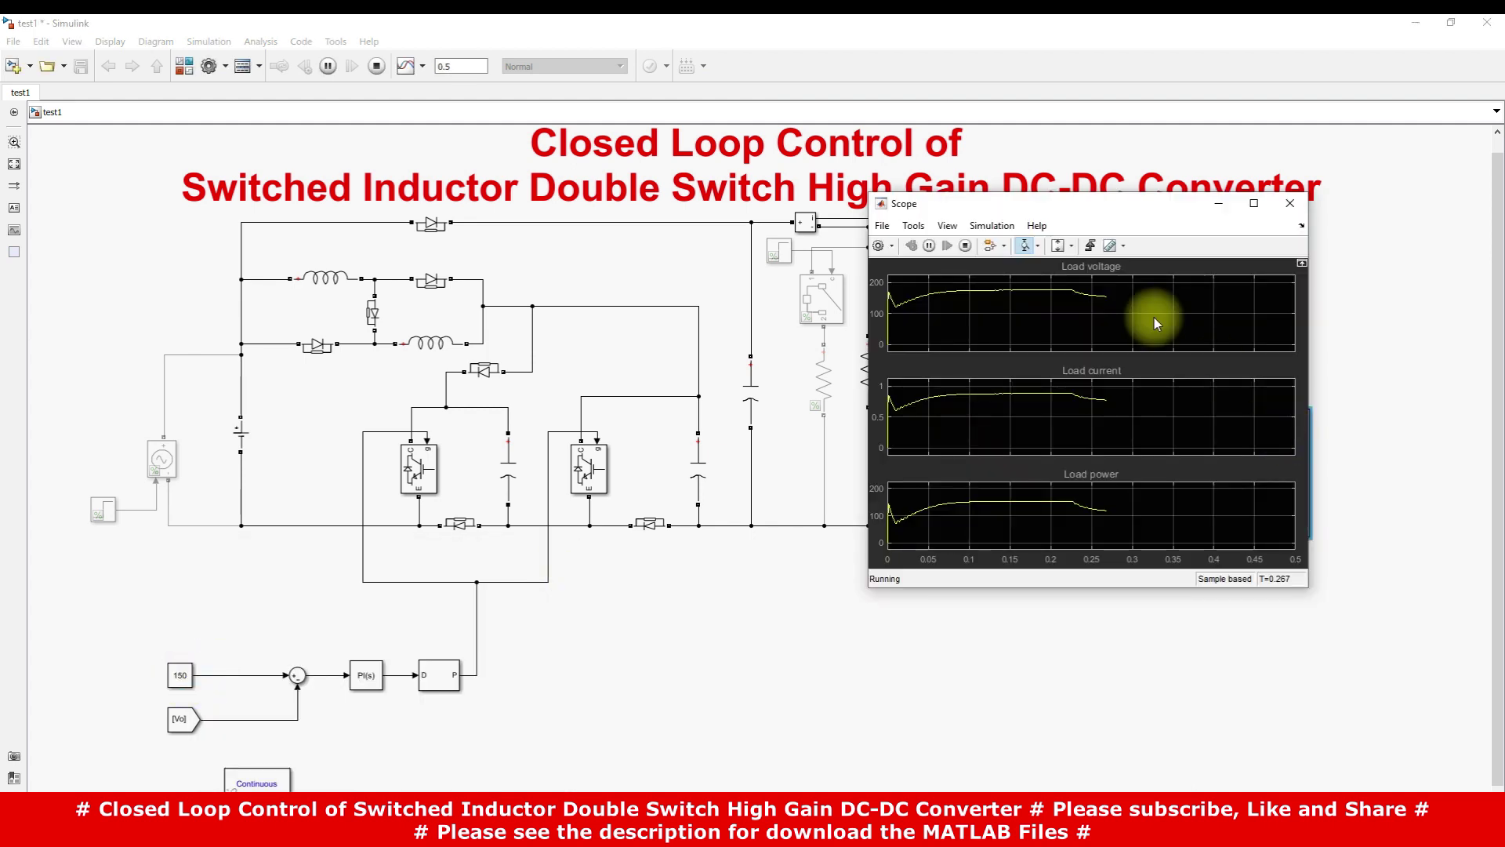
click(1071, 215)
drag(1007, 206, 781, 232)
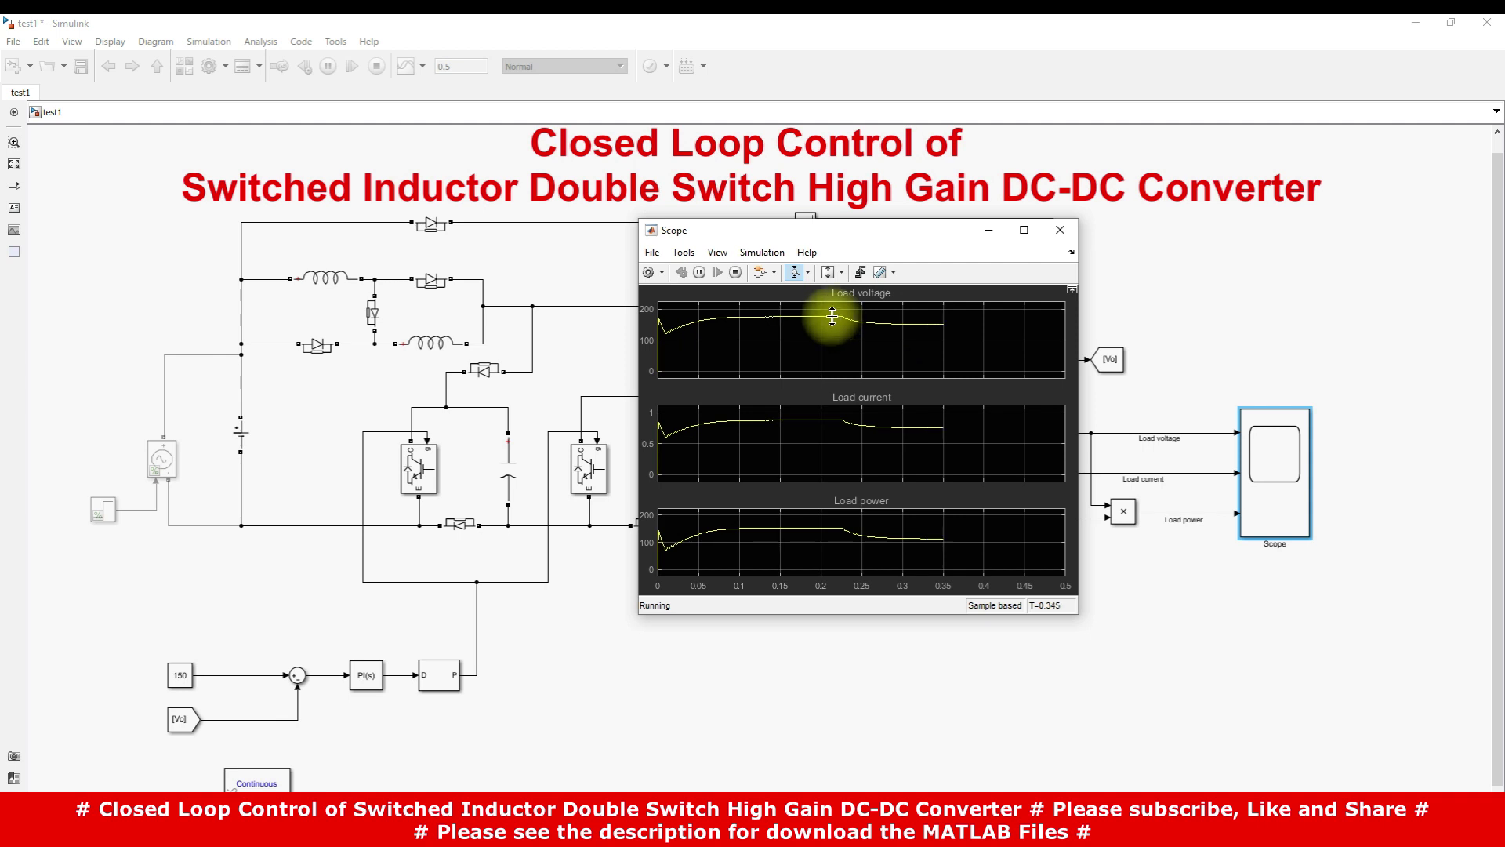
Step: Inspect the lower settled output by dragging across the Scope plots
key(ctrl+shift+d)
drag(806, 317, 834, 299)
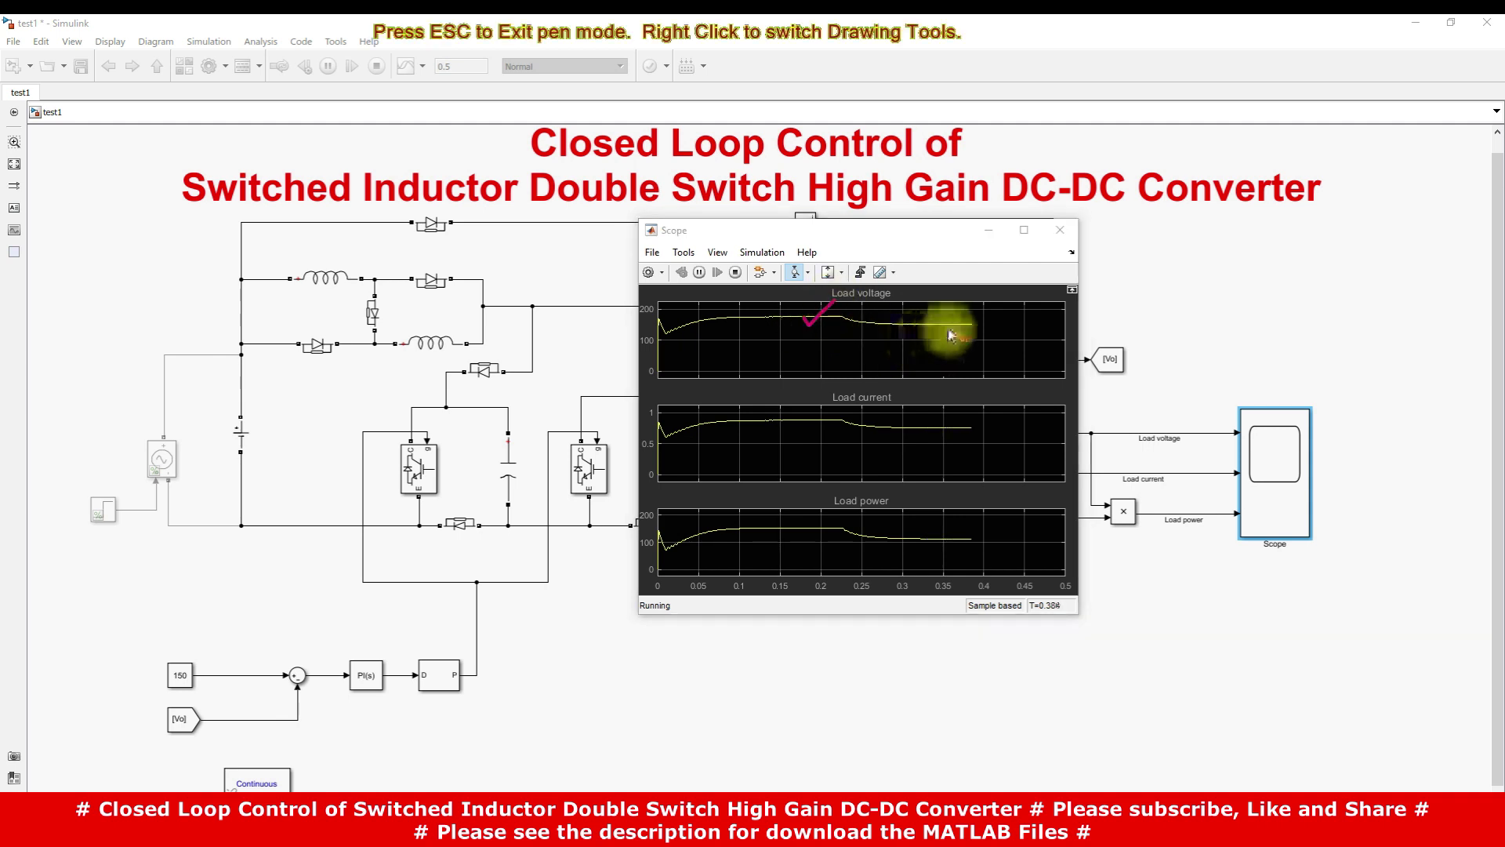
drag(946, 323, 972, 319)
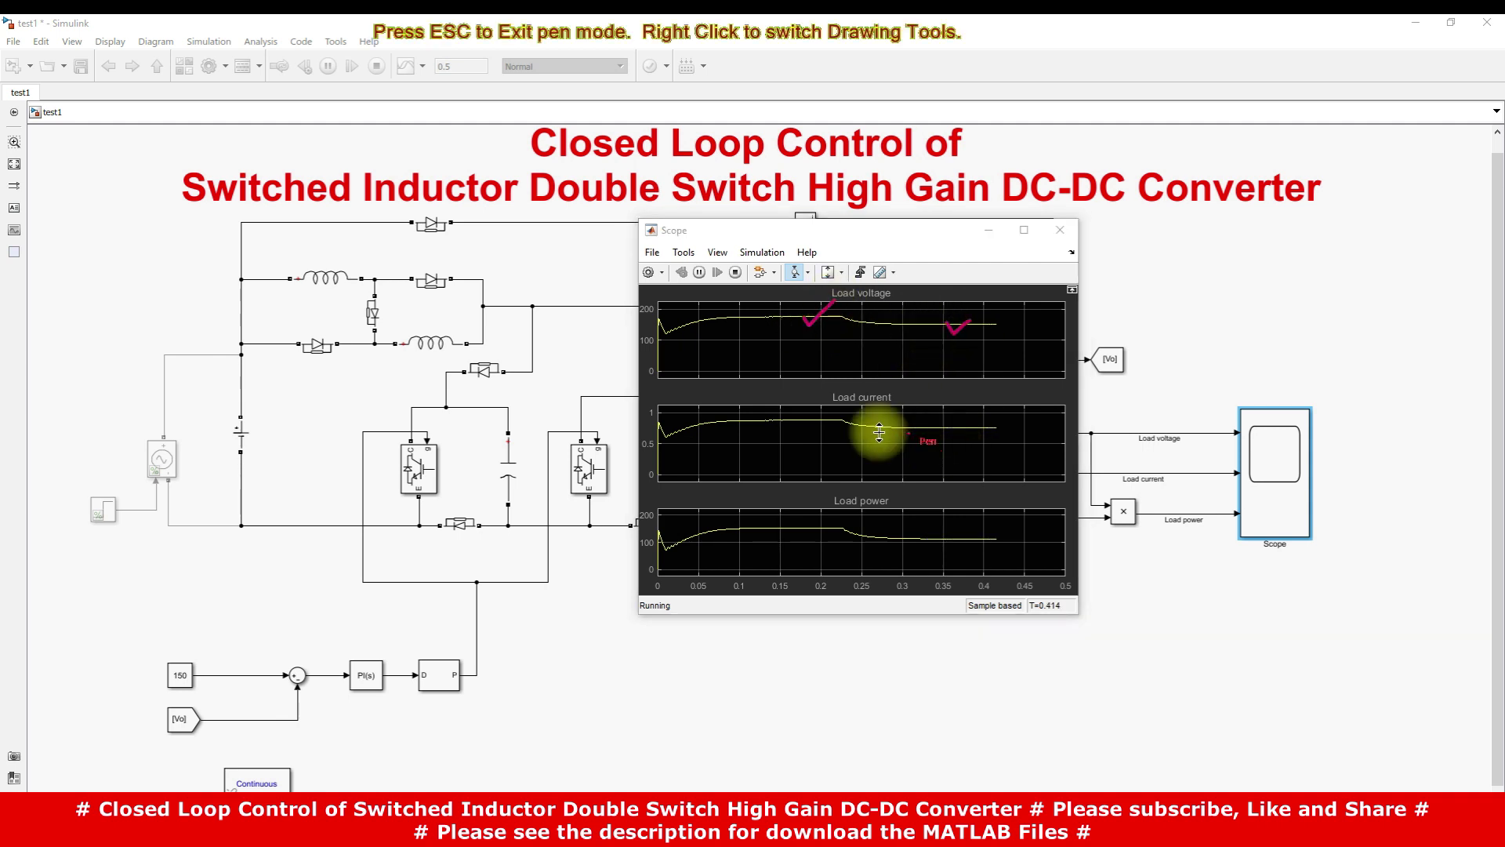
drag(806, 417, 835, 394)
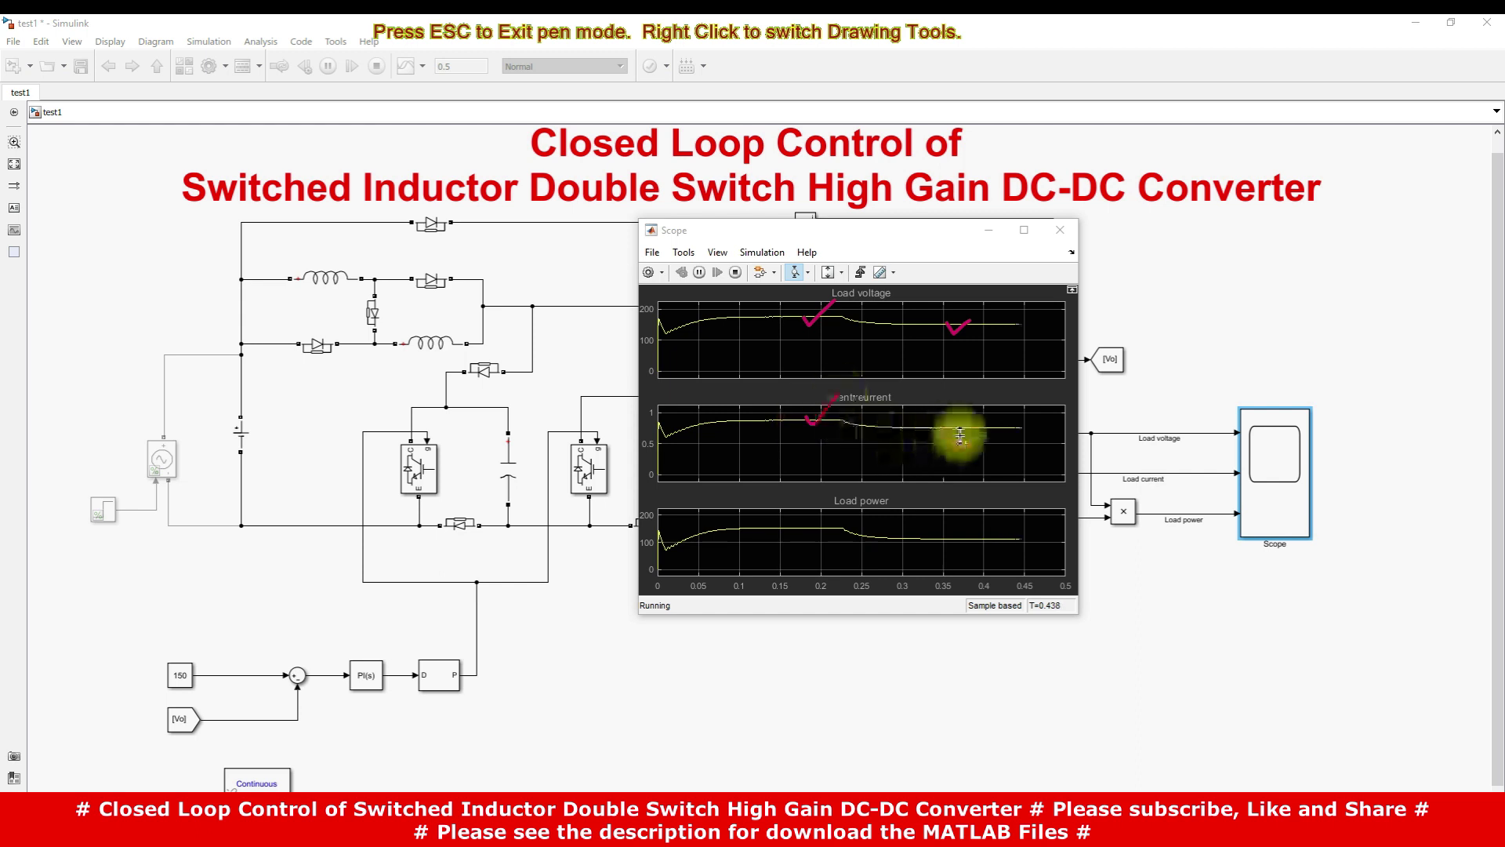
drag(969, 429, 1015, 413)
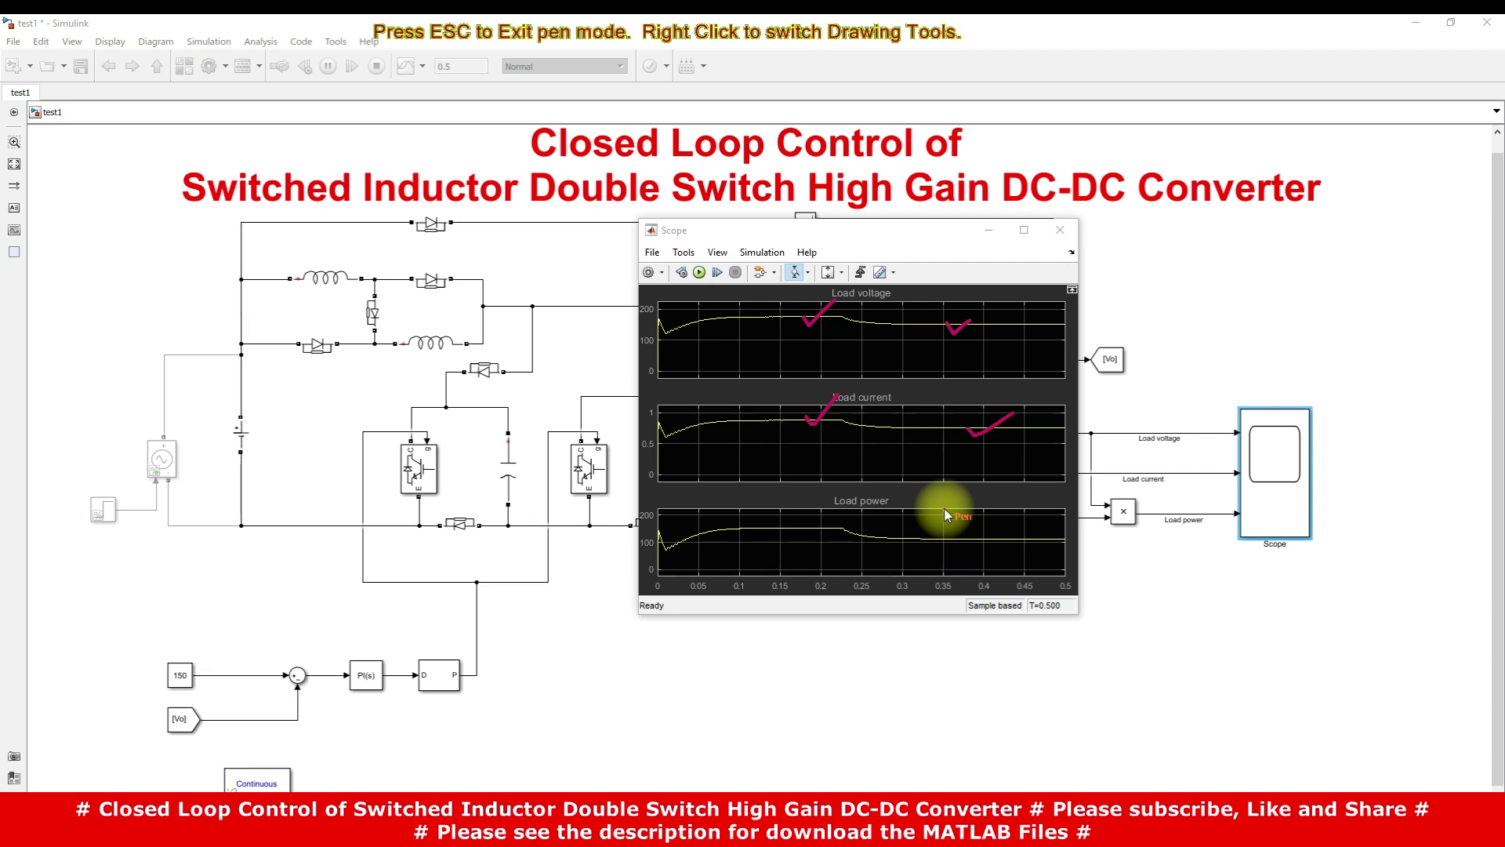
key(Escape)
Step: Reopen the reference Constant and enter 175
click(181, 683)
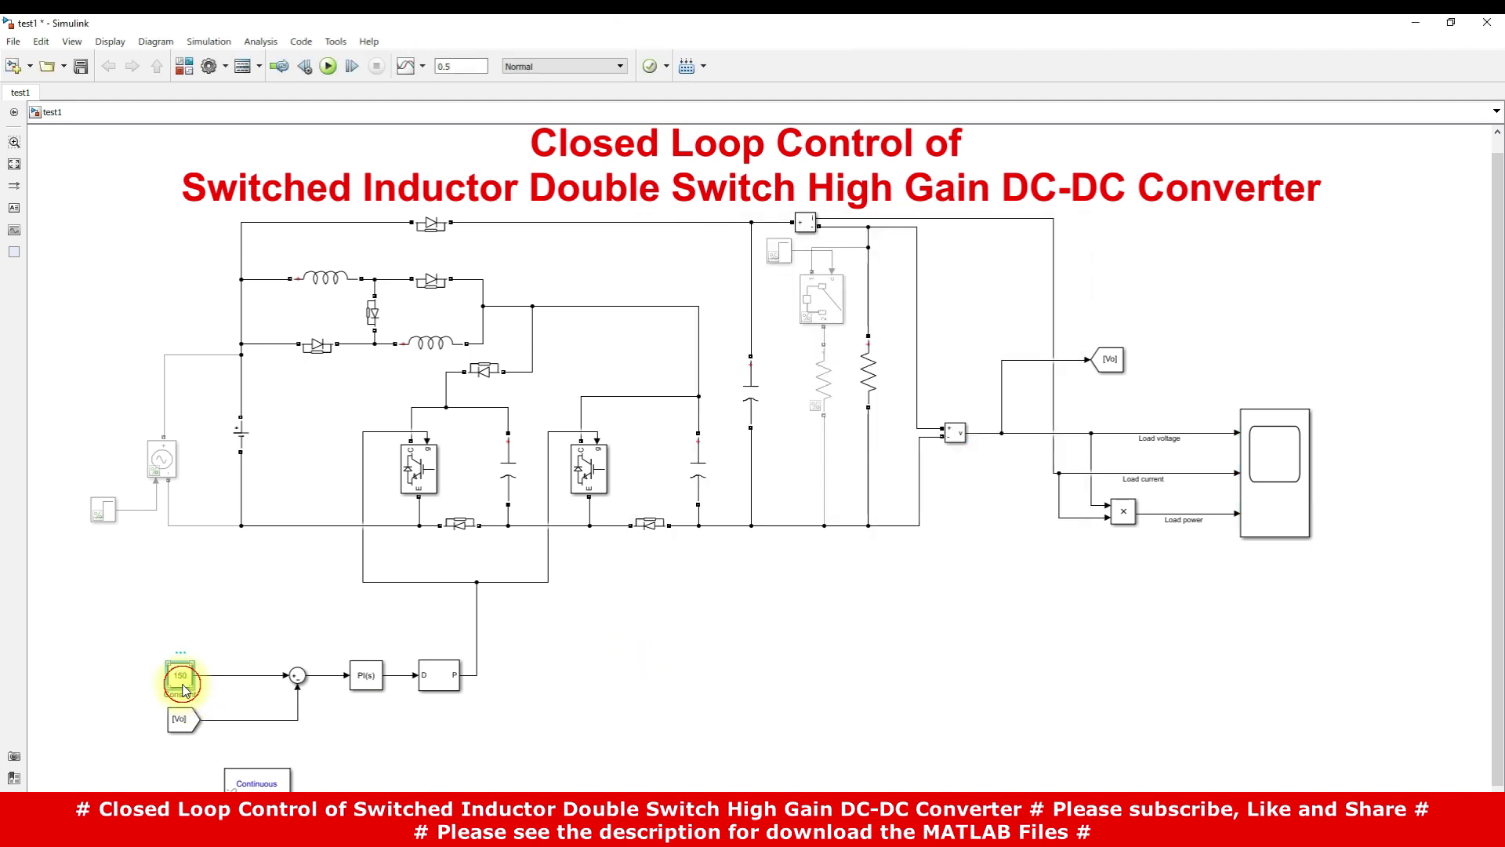
double_click(183, 686)
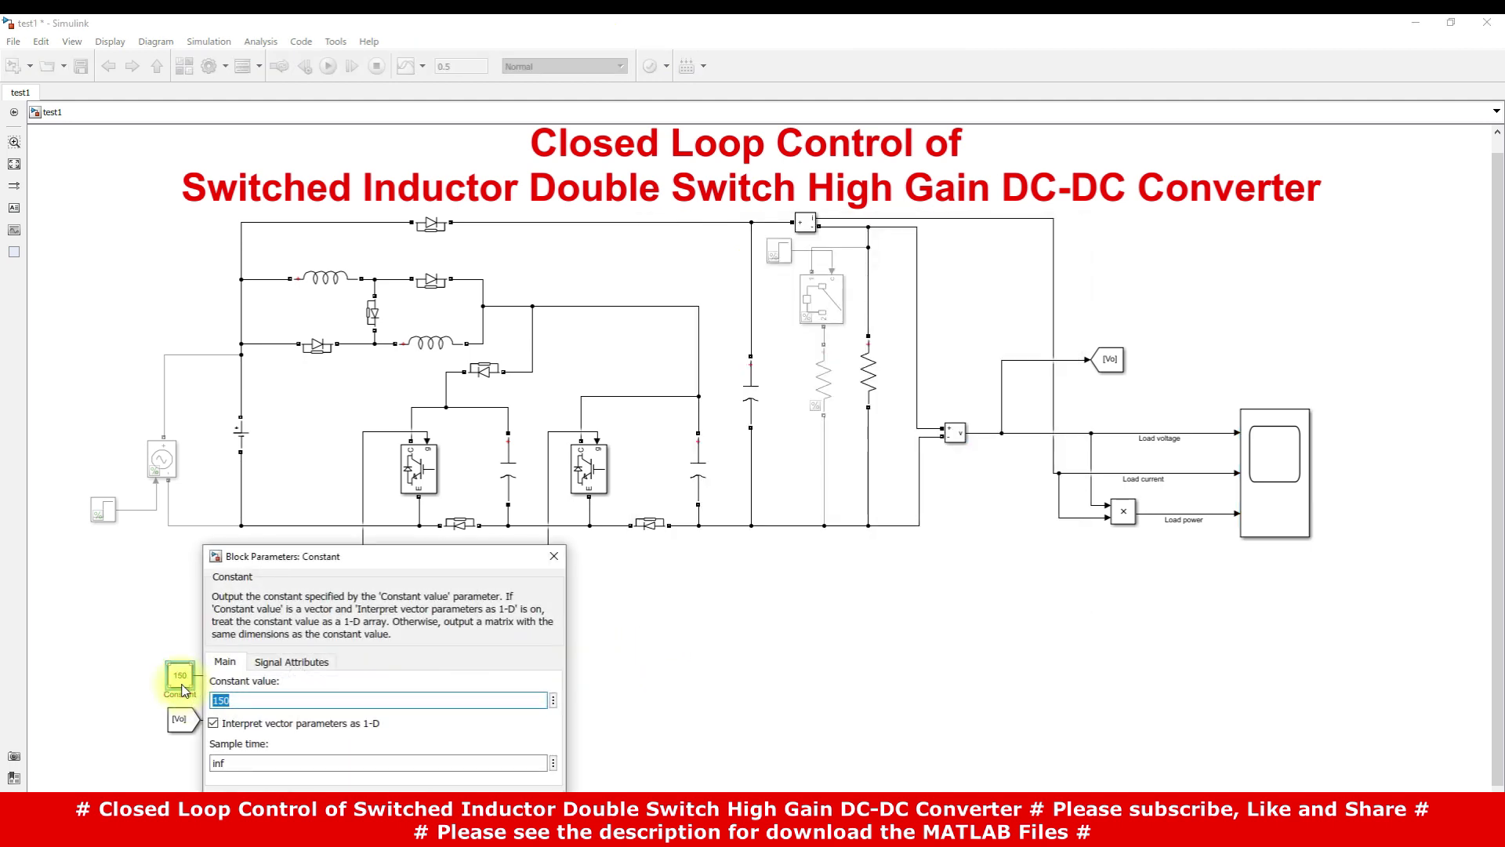
text(175)
key(Return)
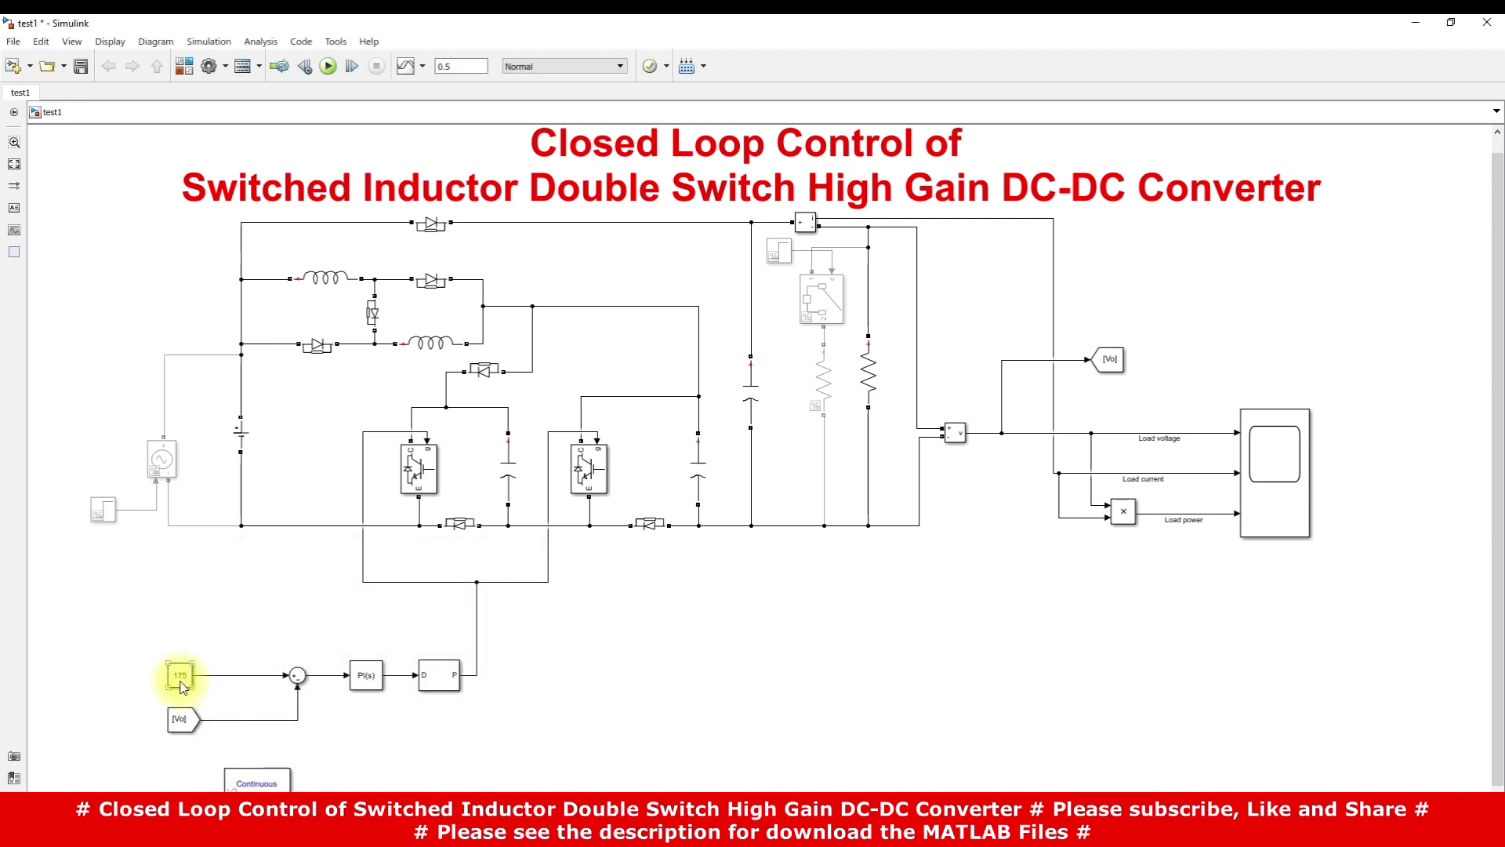
double_click(1270, 464)
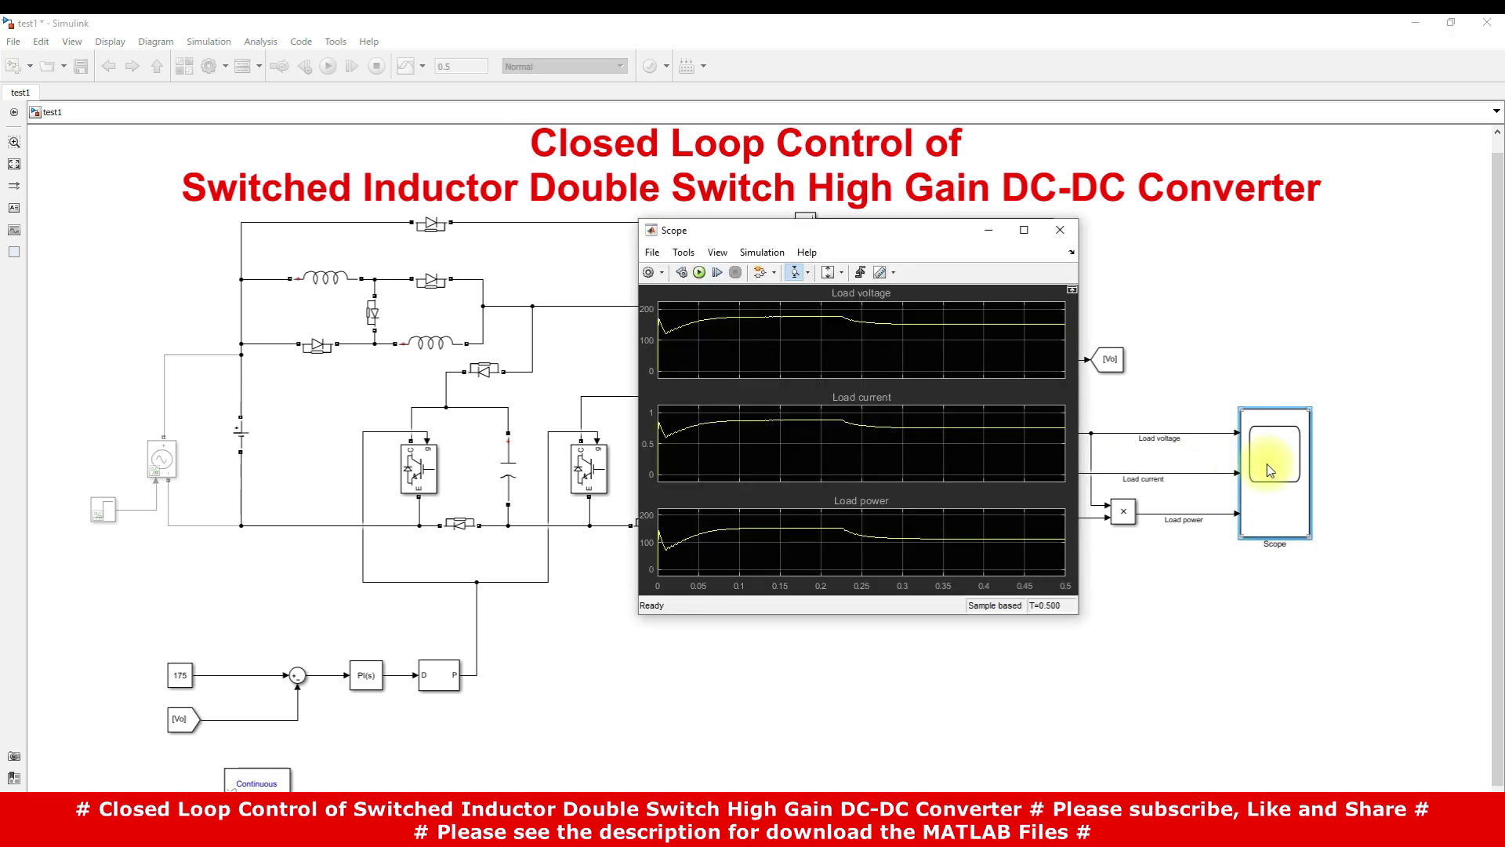
Step: Comment out the DC Voltage Source and uncomment the Step and Controlled Voltage Source1 blocks
click(241, 429)
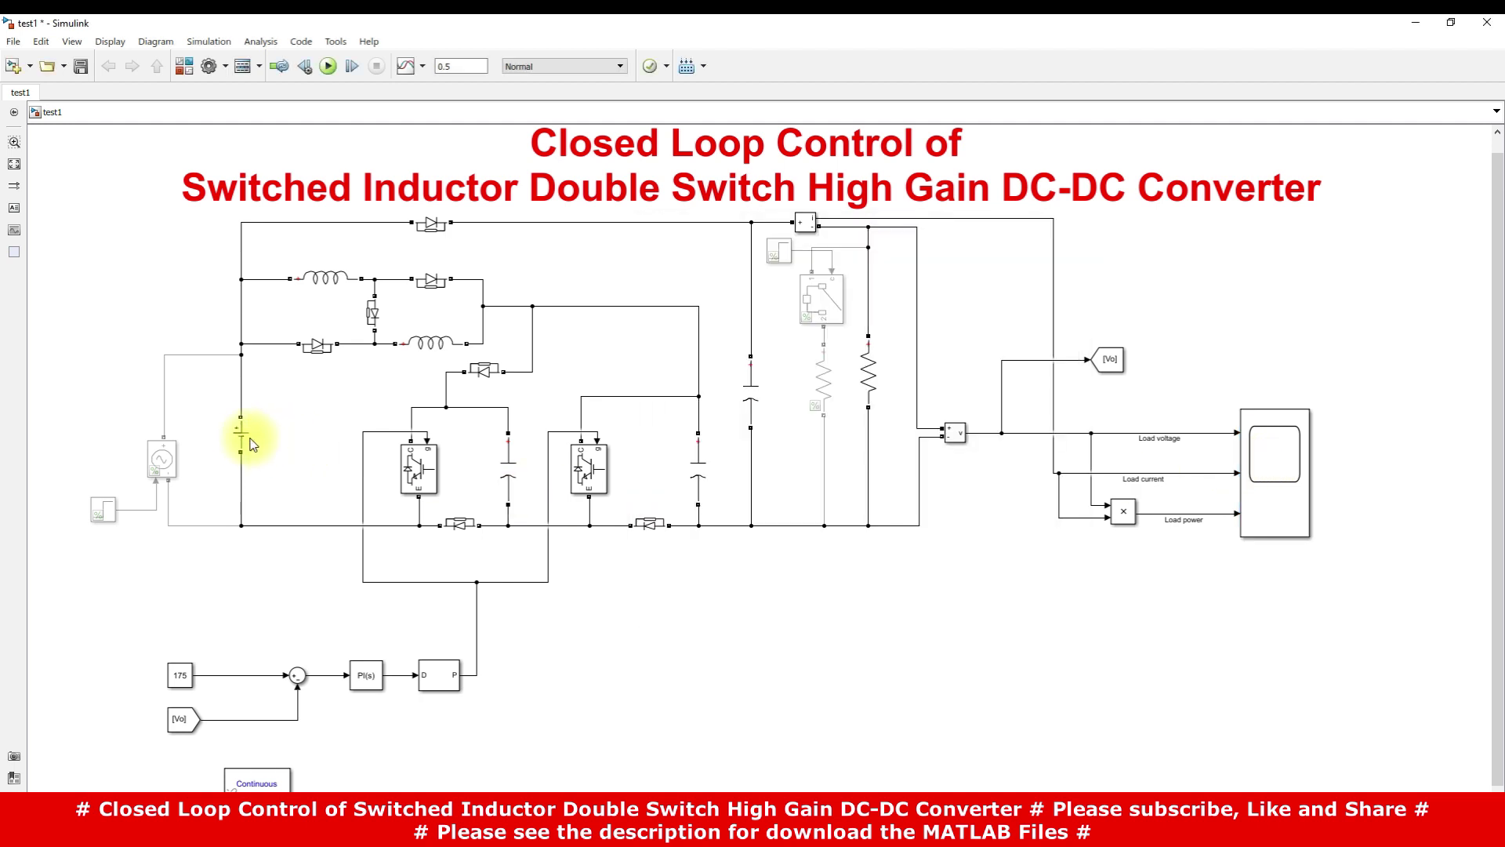
click(236, 401)
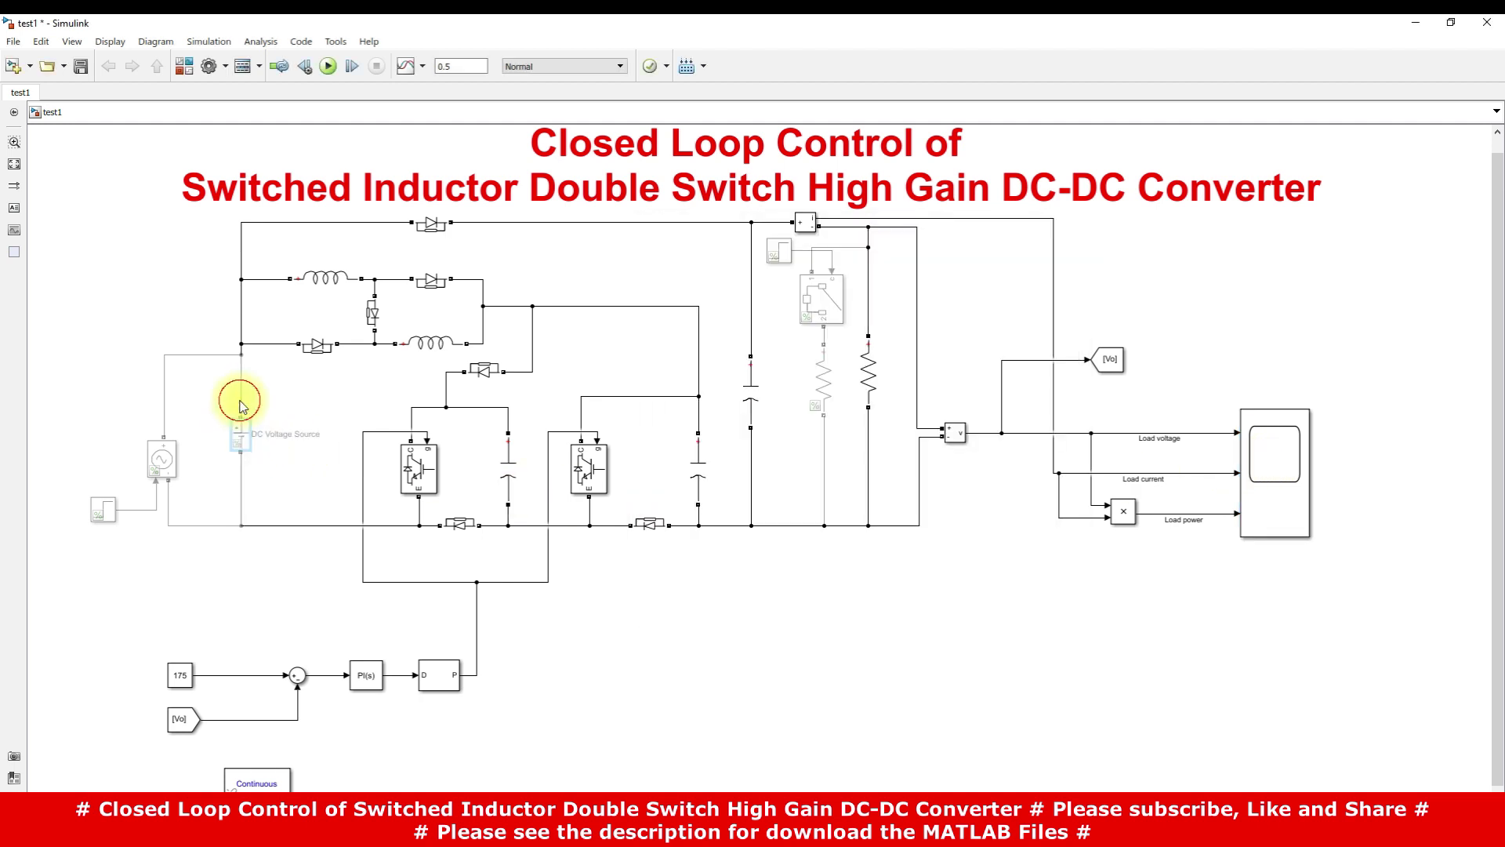
drag(71, 405, 198, 542)
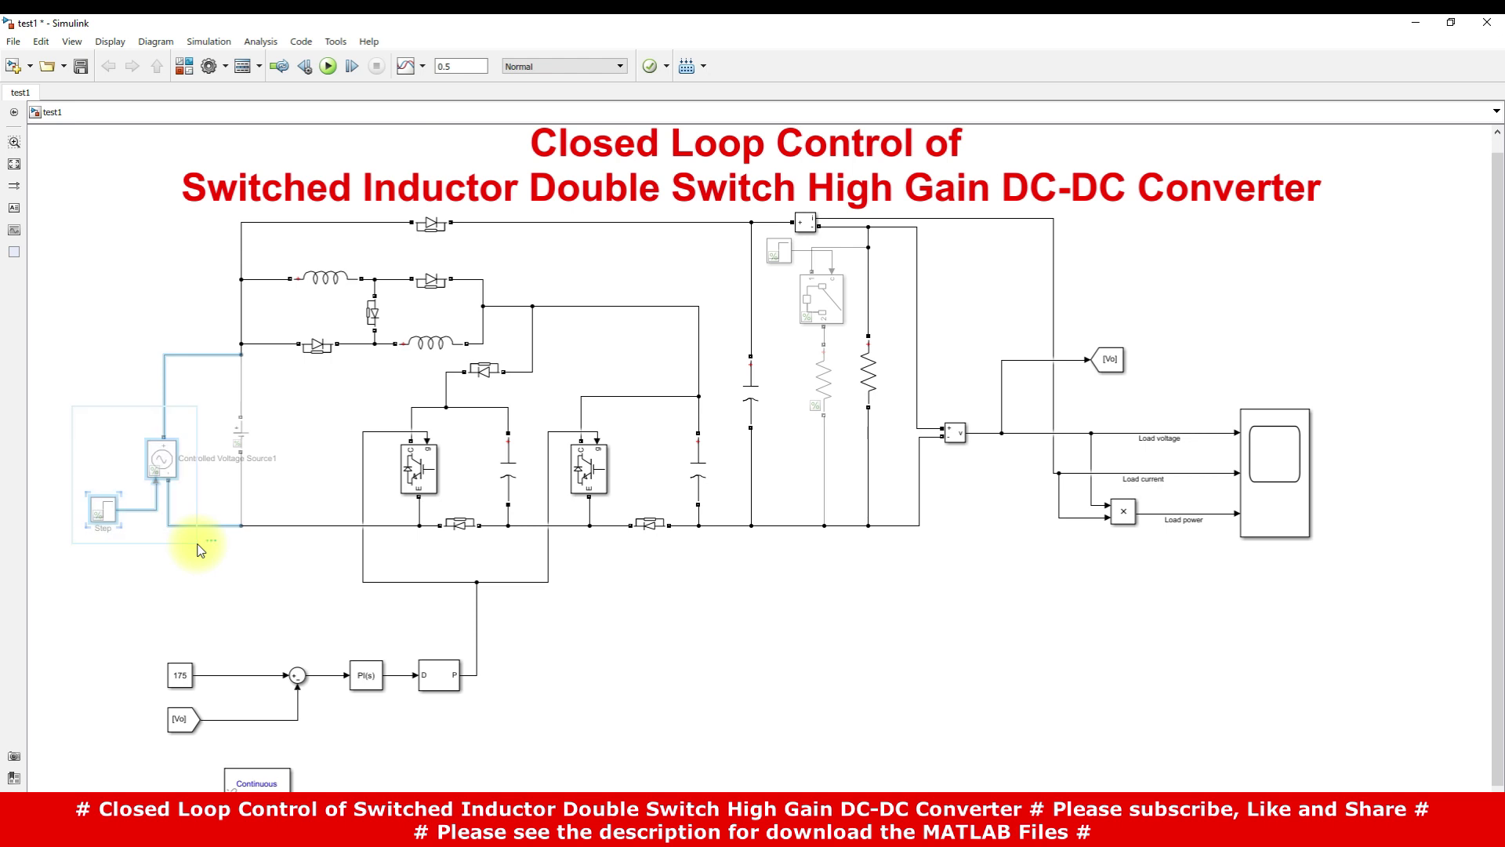
click(287, 533)
Step: Confirm the Step block steps from 40 to 45 at 0.25 s
double_click(101, 510)
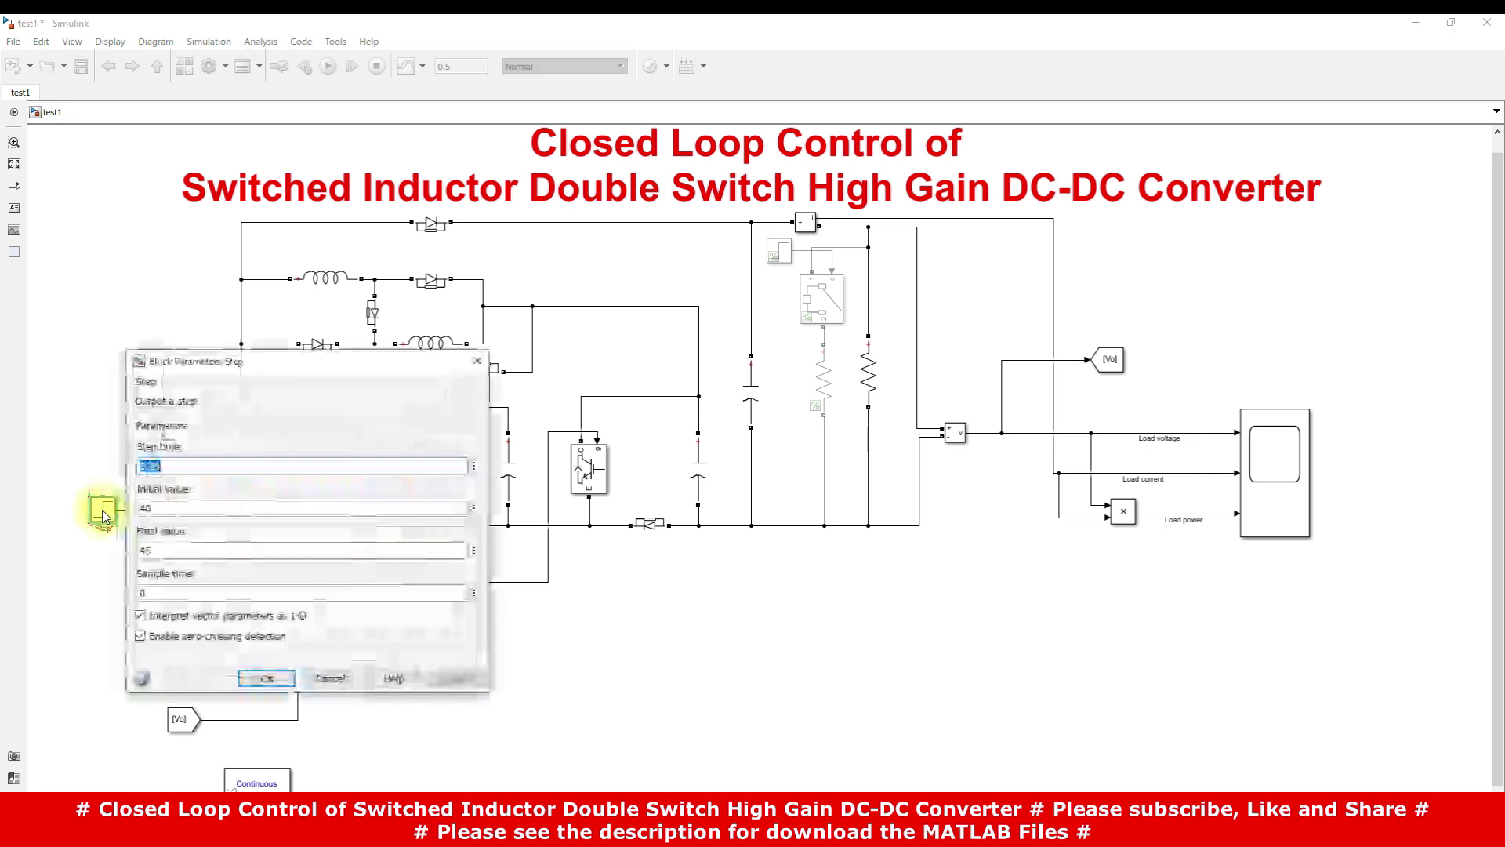
drag(201, 372, 215, 324)
double_click(176, 458)
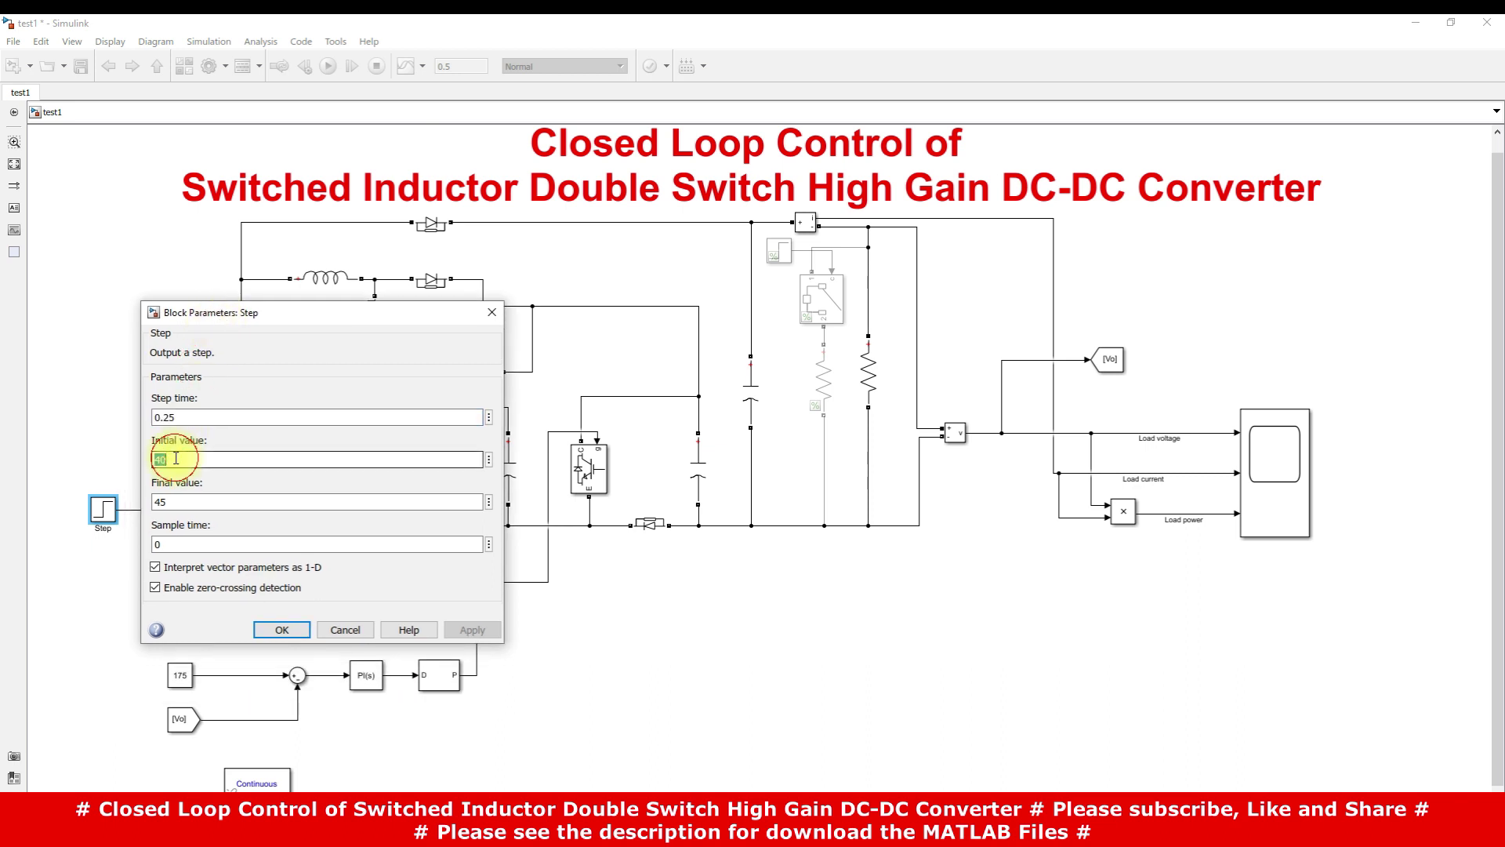
double_click(205, 501)
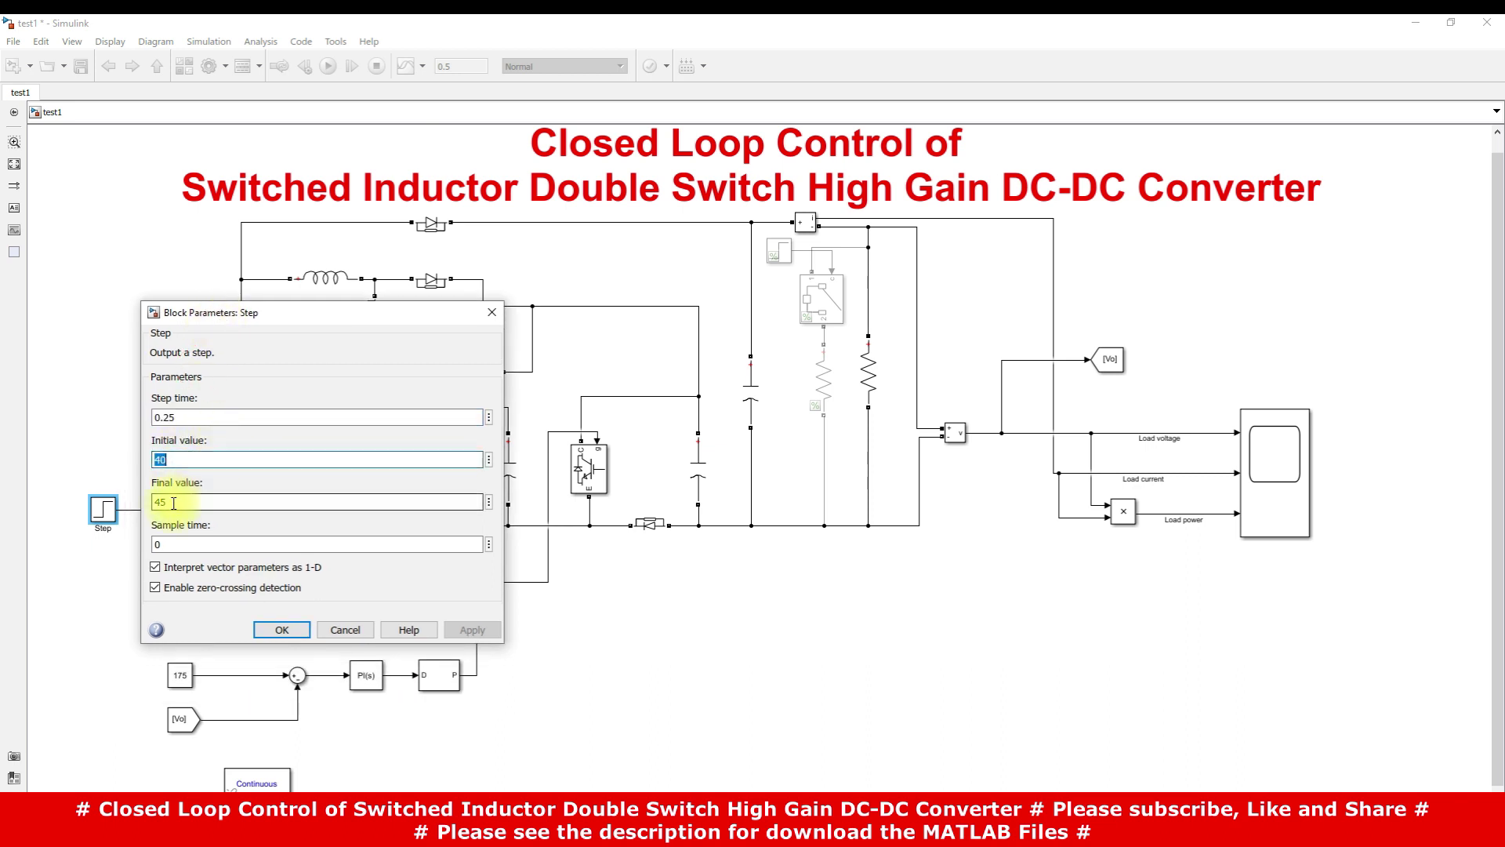
double_click(208, 417)
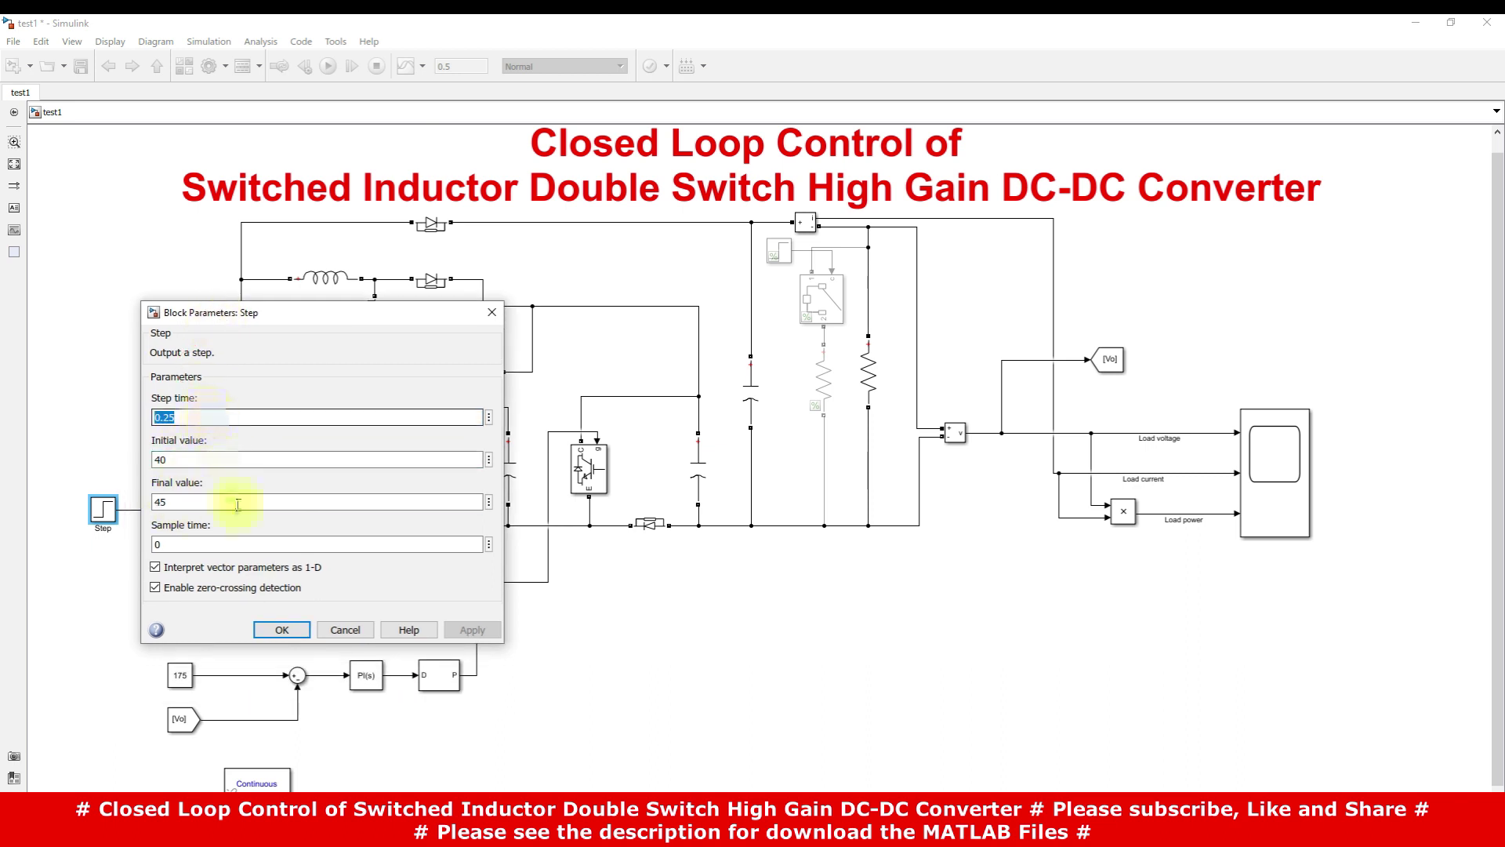
click(281, 629)
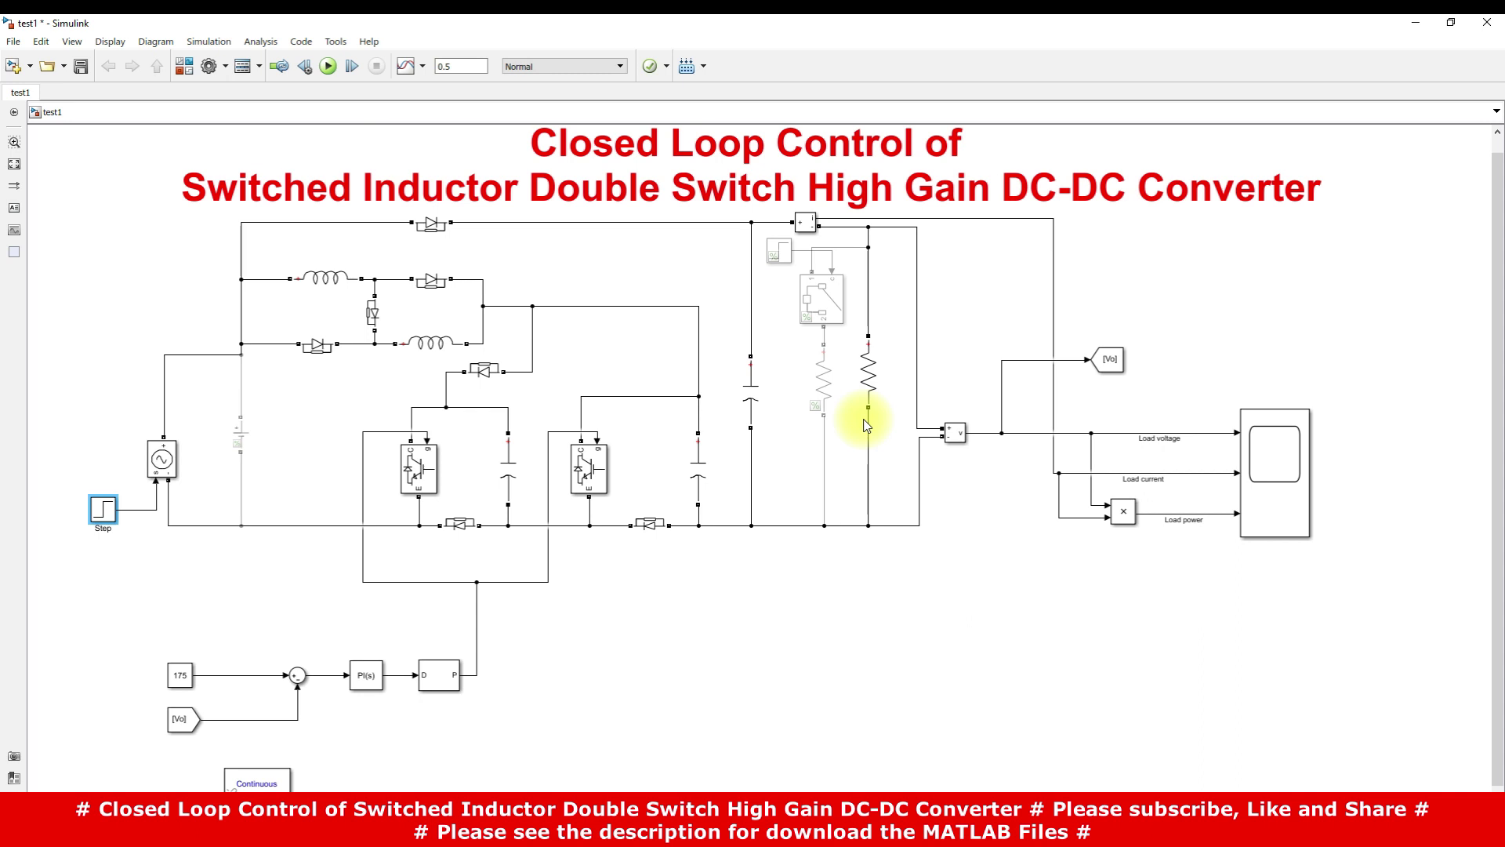
Step: Open the Scope and run the stepped-input simulation to 0.5 s
double_click(1270, 475)
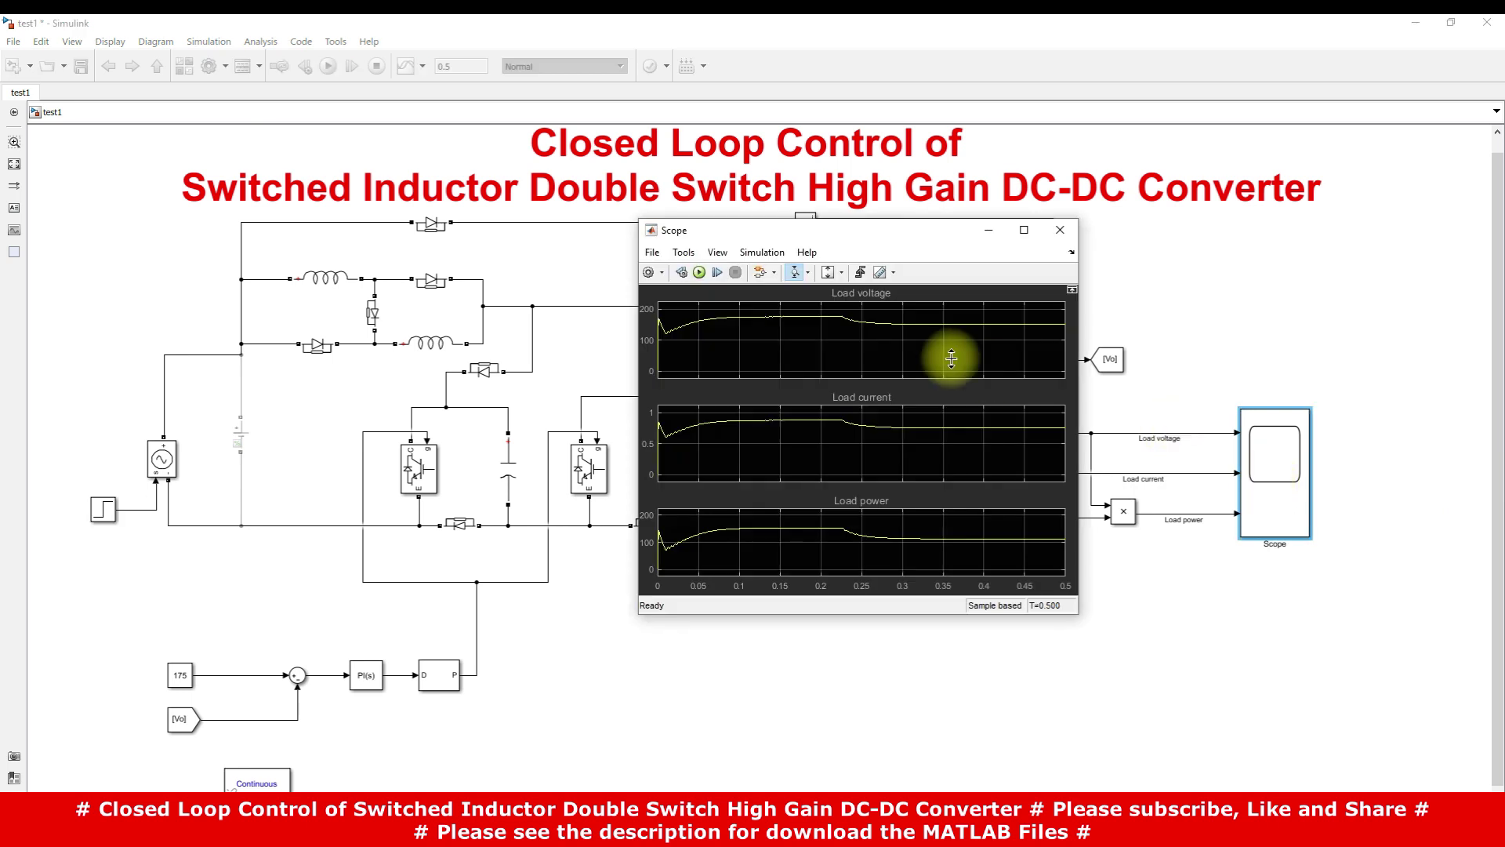
click(696, 273)
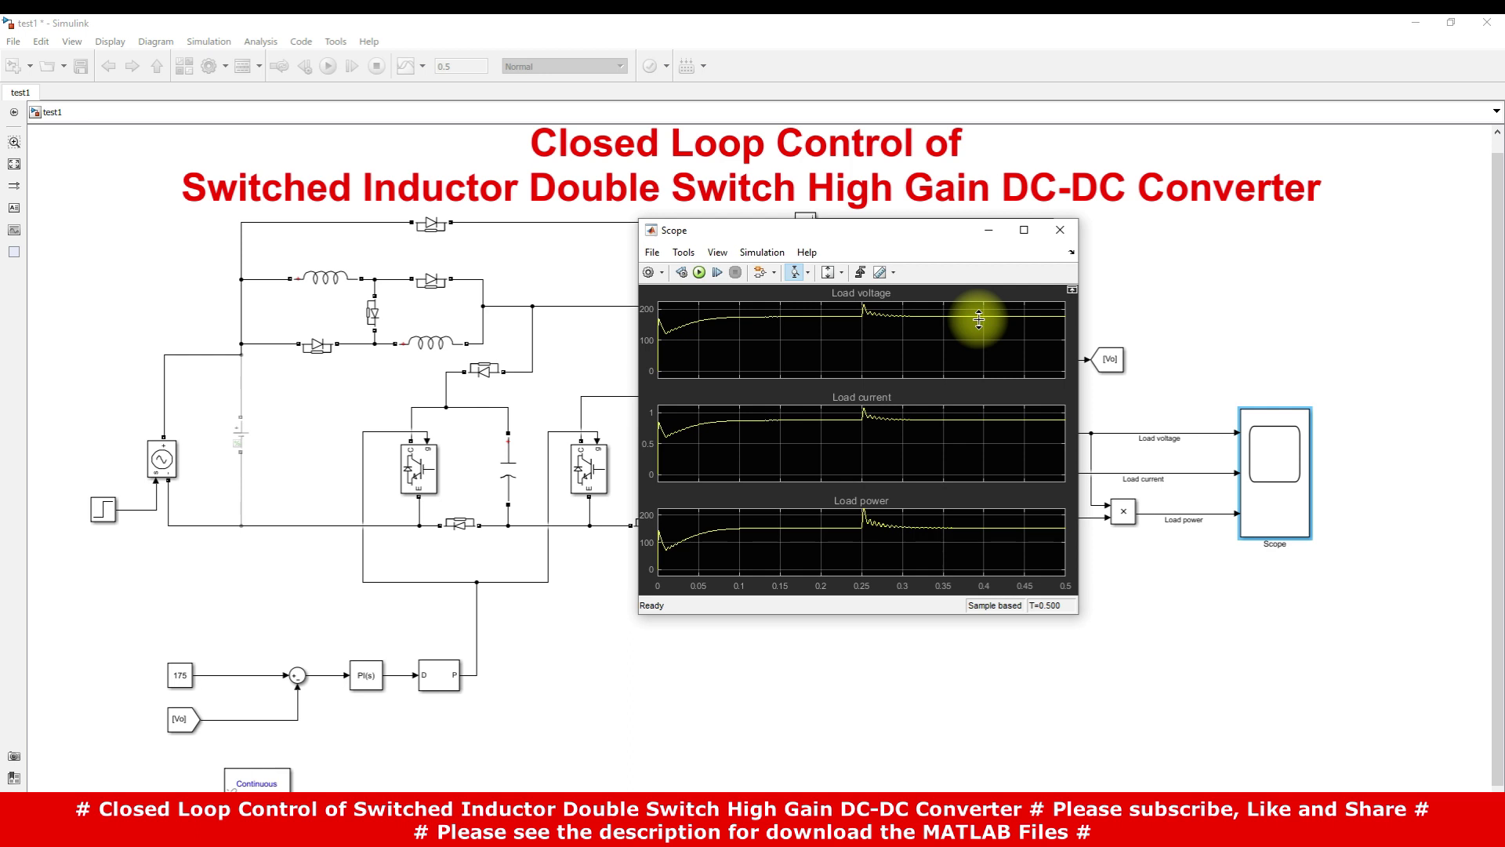
Step: Edit the Step values (entering 45) so the input steps down at 0.25 s, then rerun on the Scope
double_click(103, 510)
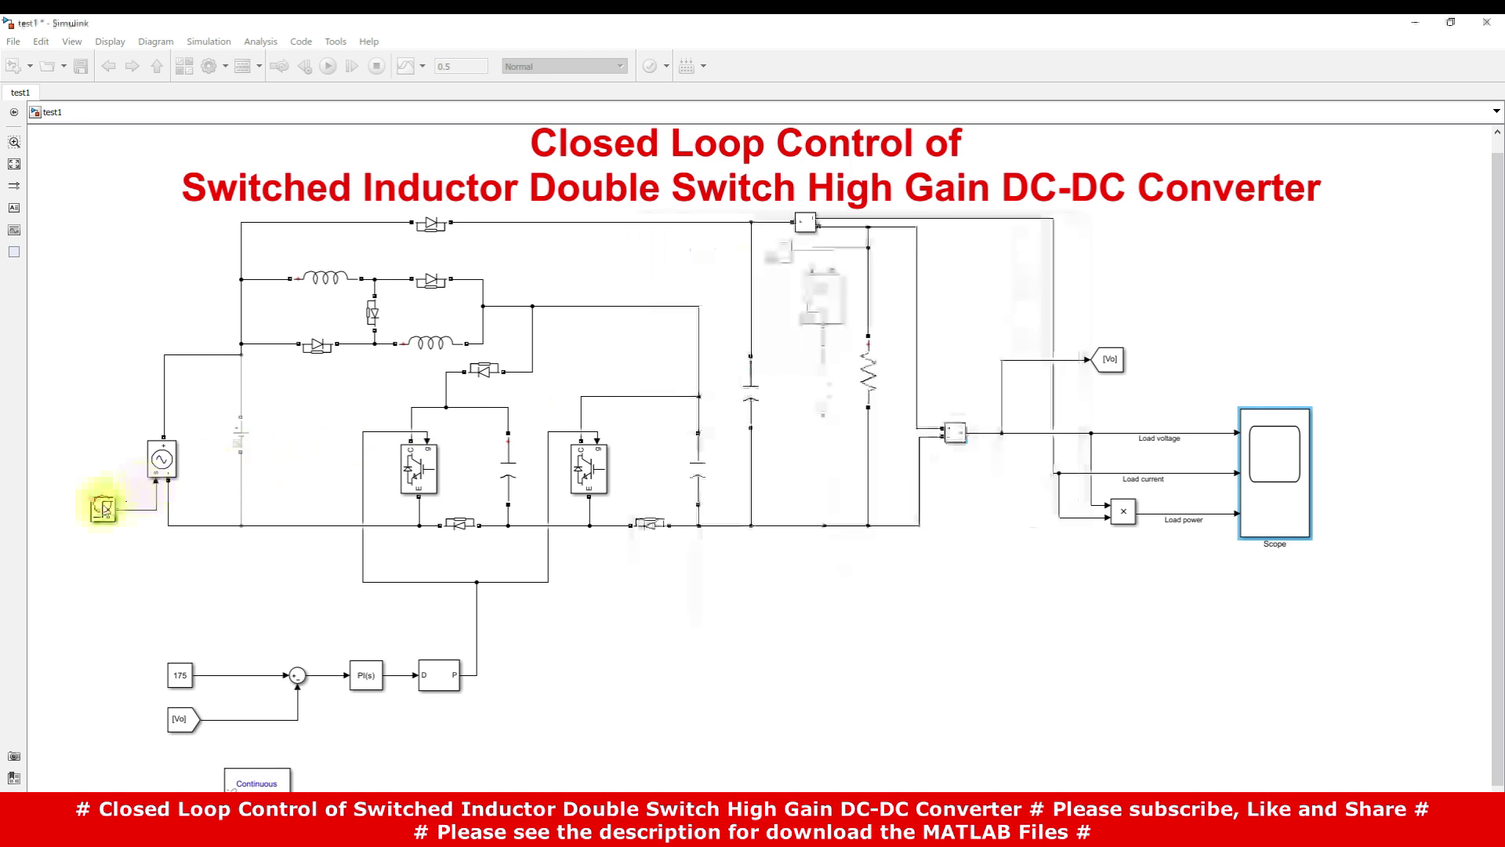
key(Tab)
key(Tab)
text(45)
key(Return)
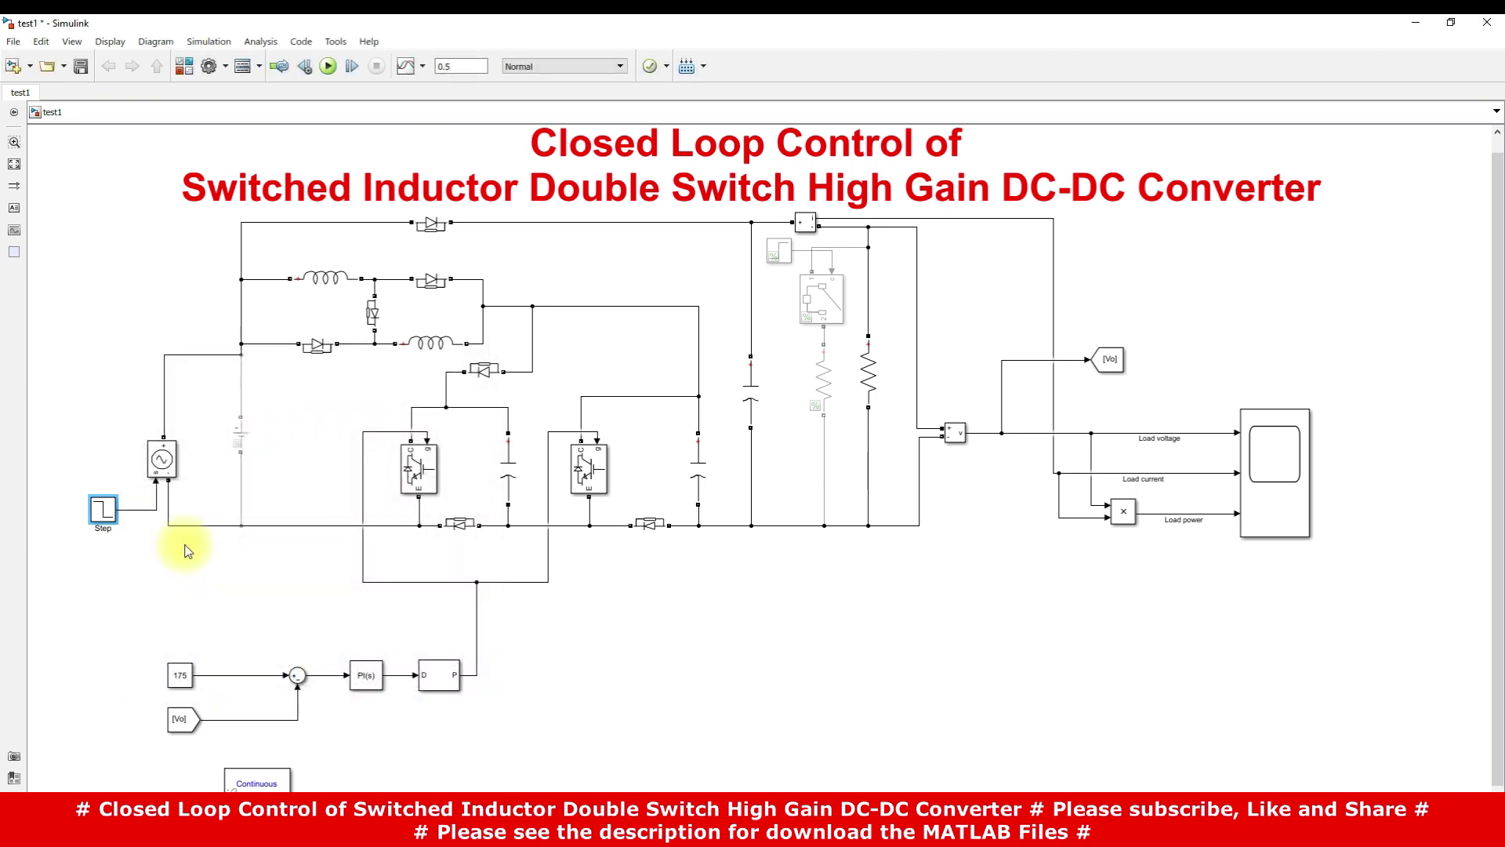
double_click(1264, 461)
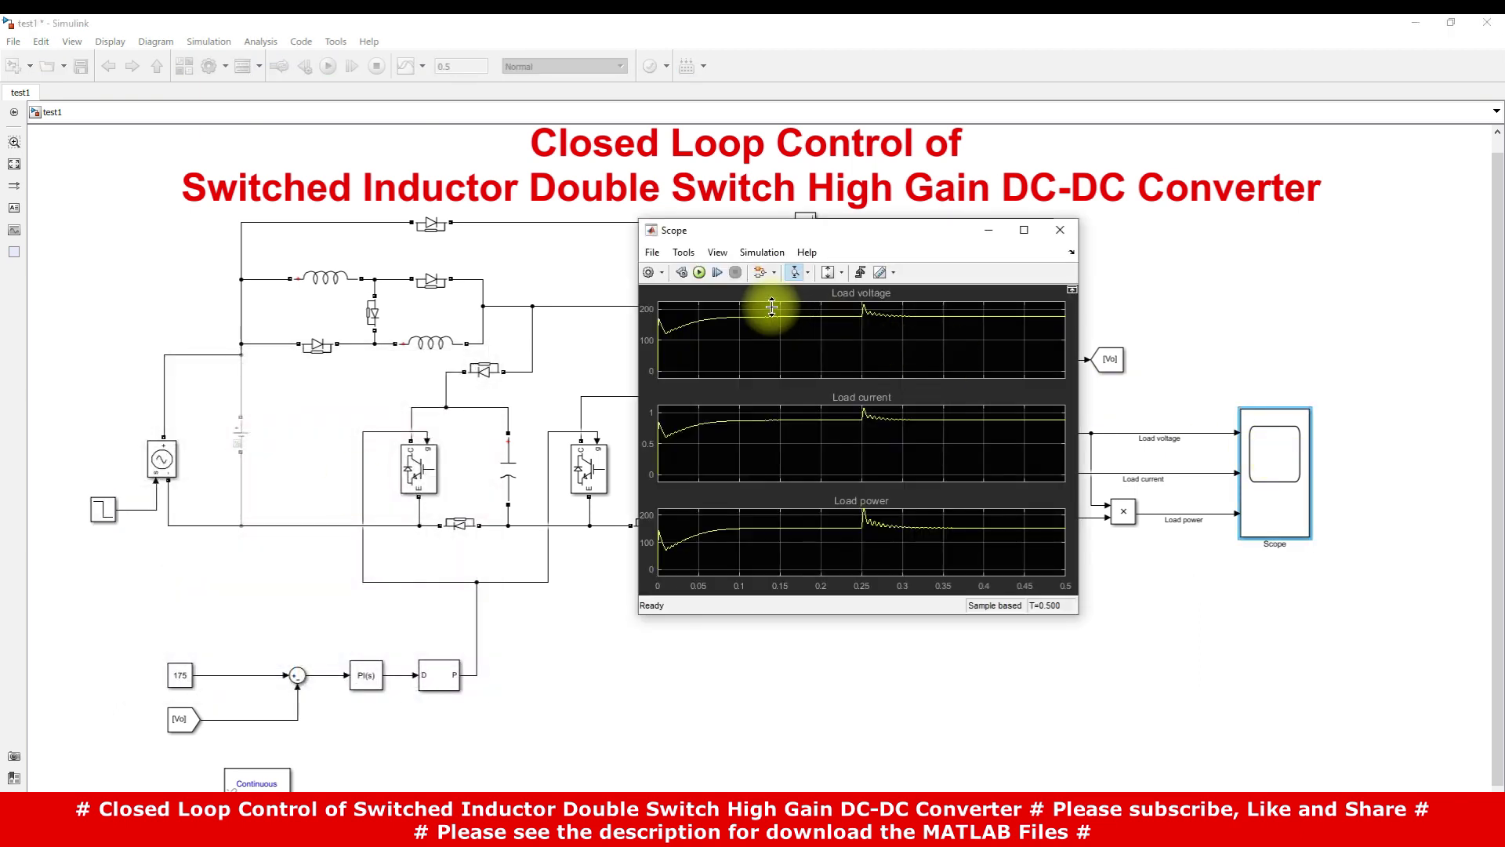
click(696, 273)
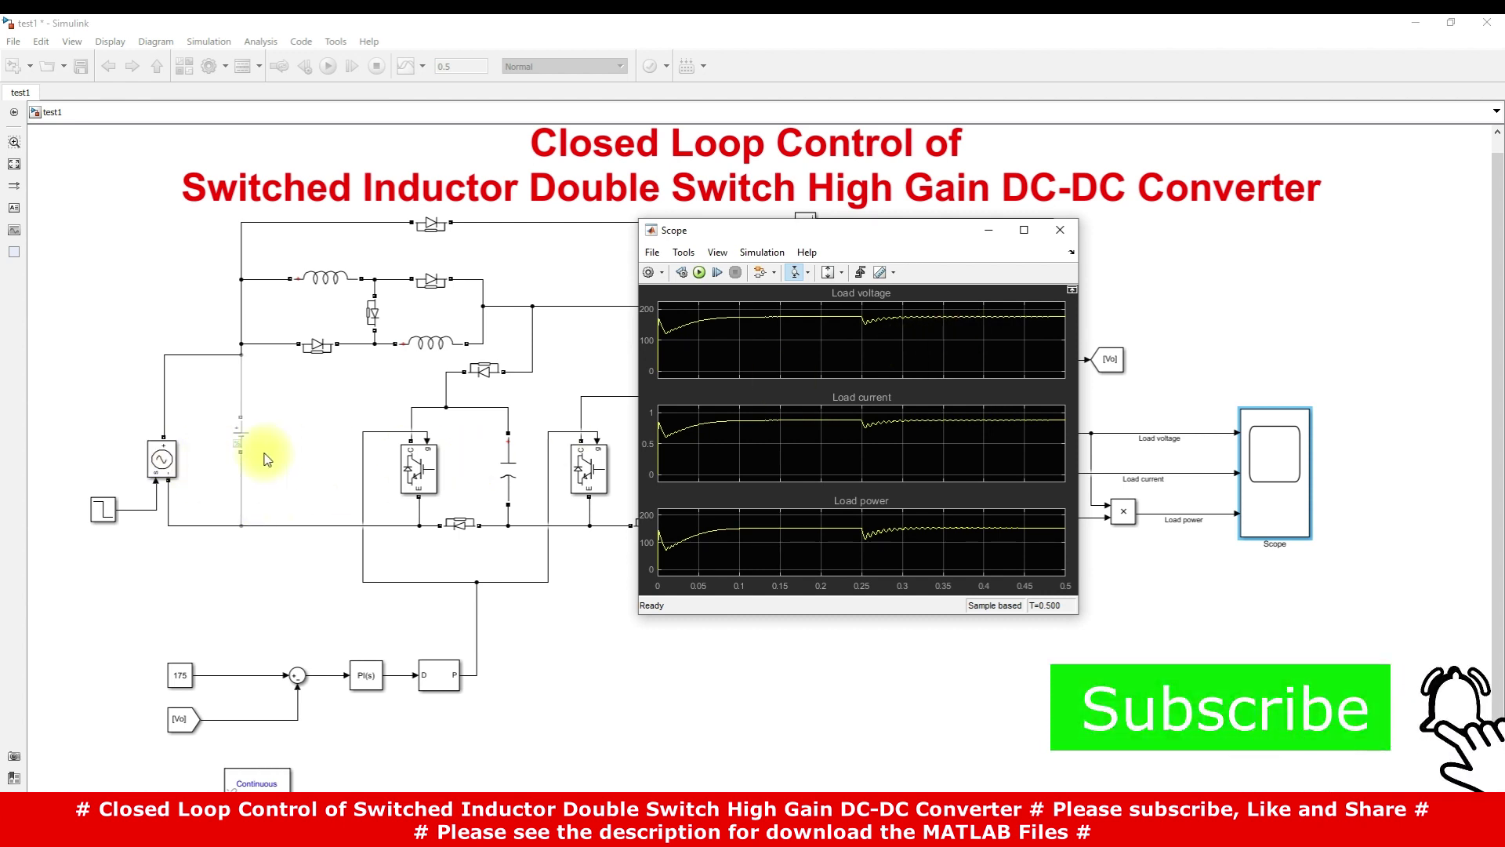
Step: Comment out the Step and Controlled Voltage Source blocks and re-enable the DC Voltage Source
click(241, 447)
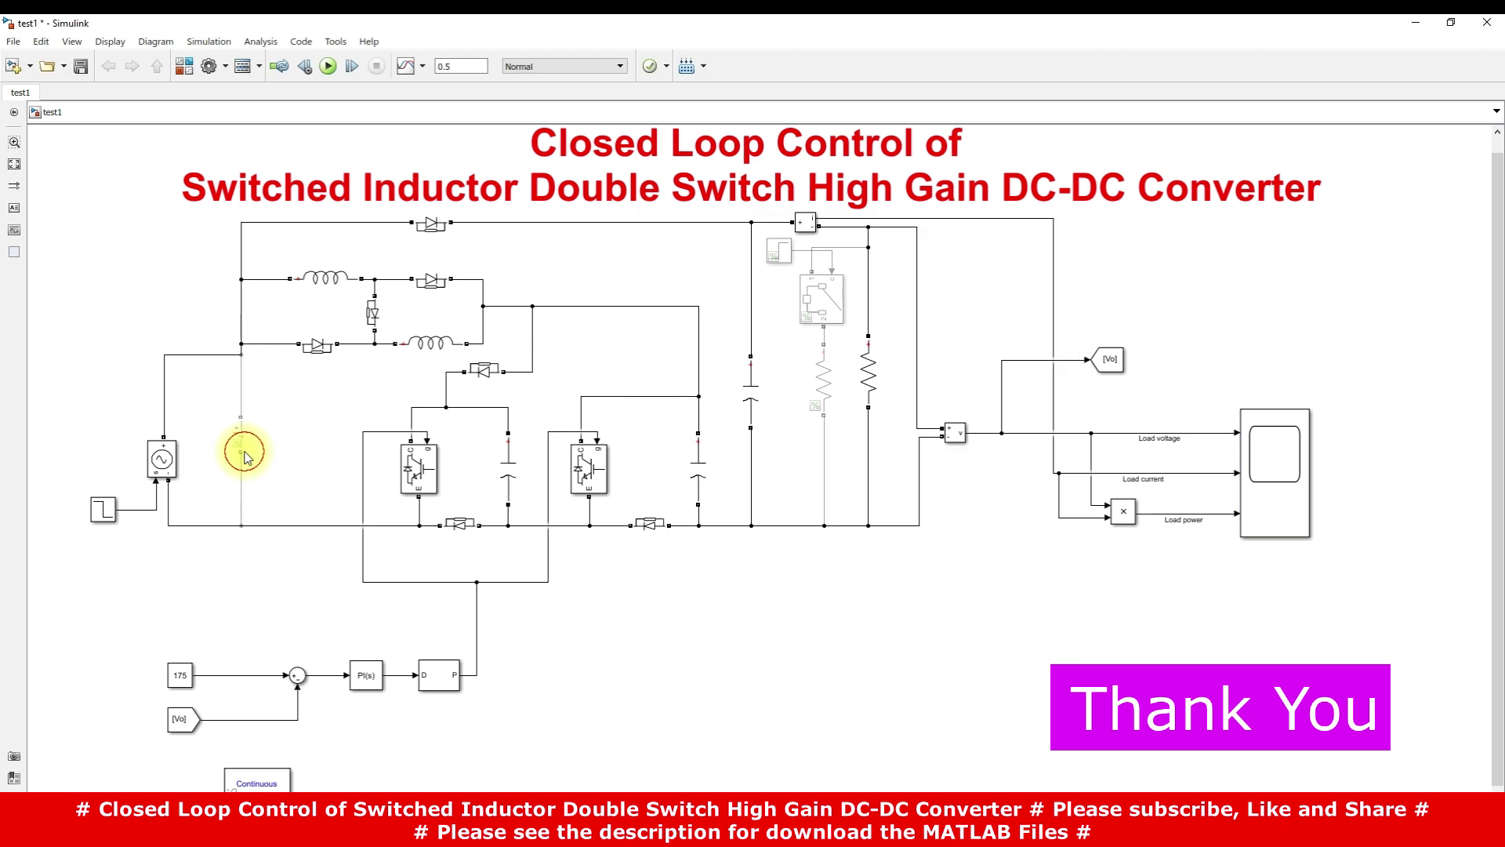
drag(92, 390, 187, 537)
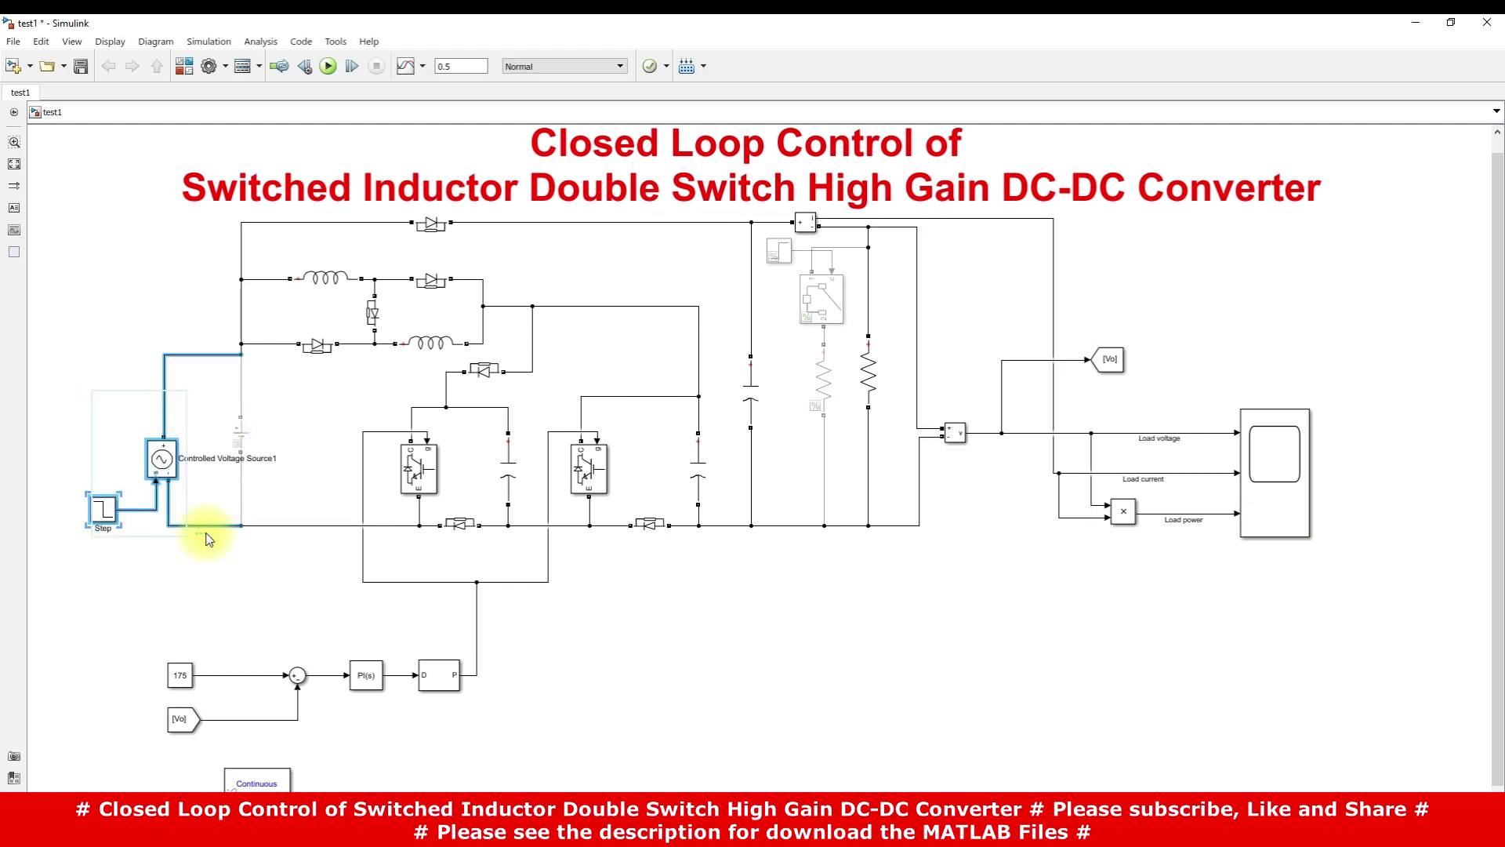
mouse_move(207, 535)
click(274, 519)
click(239, 433)
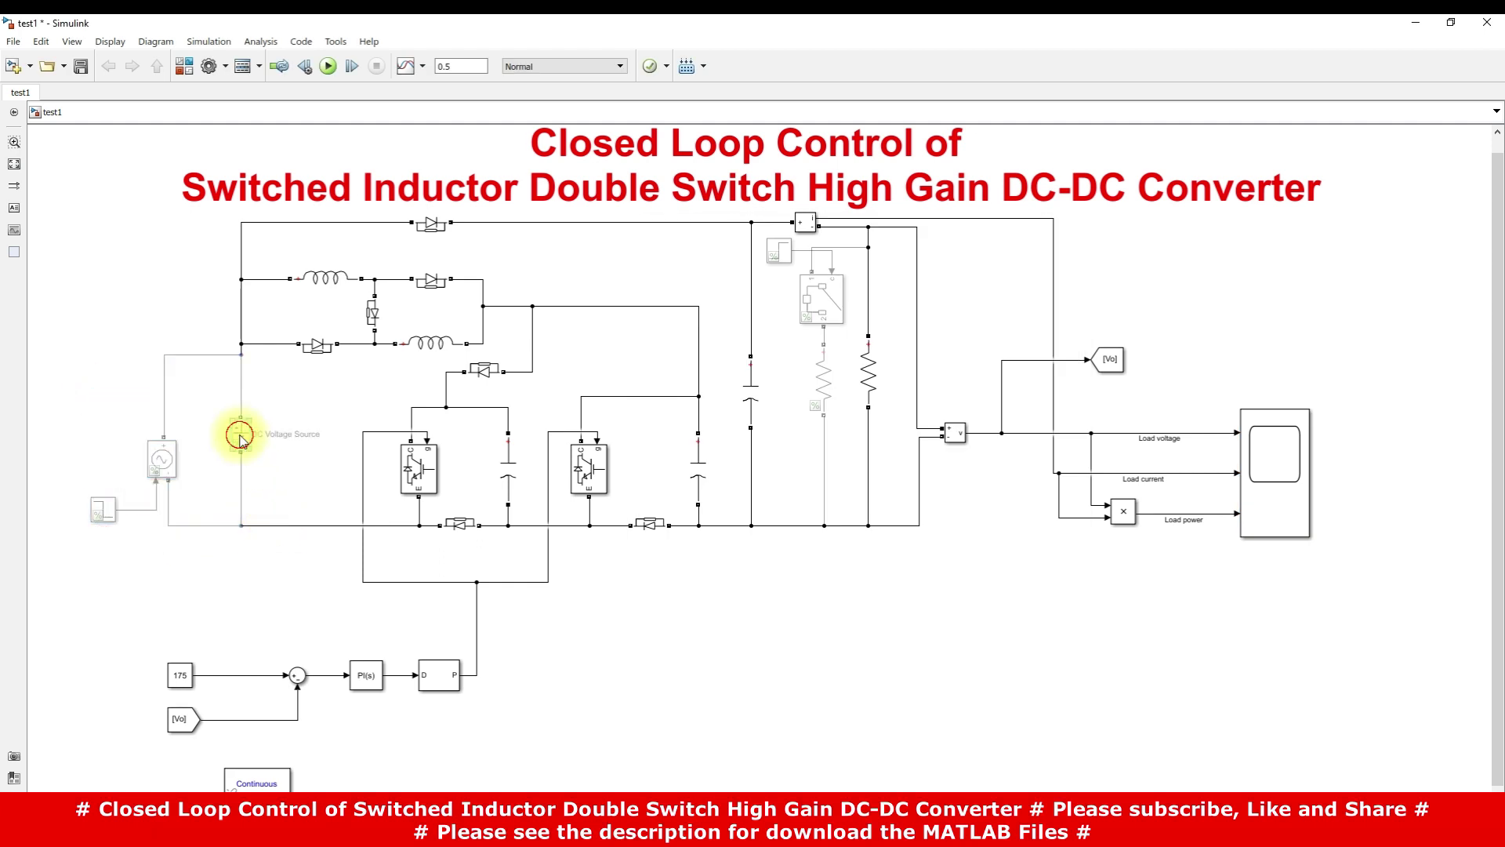
mouse_move(241, 401)
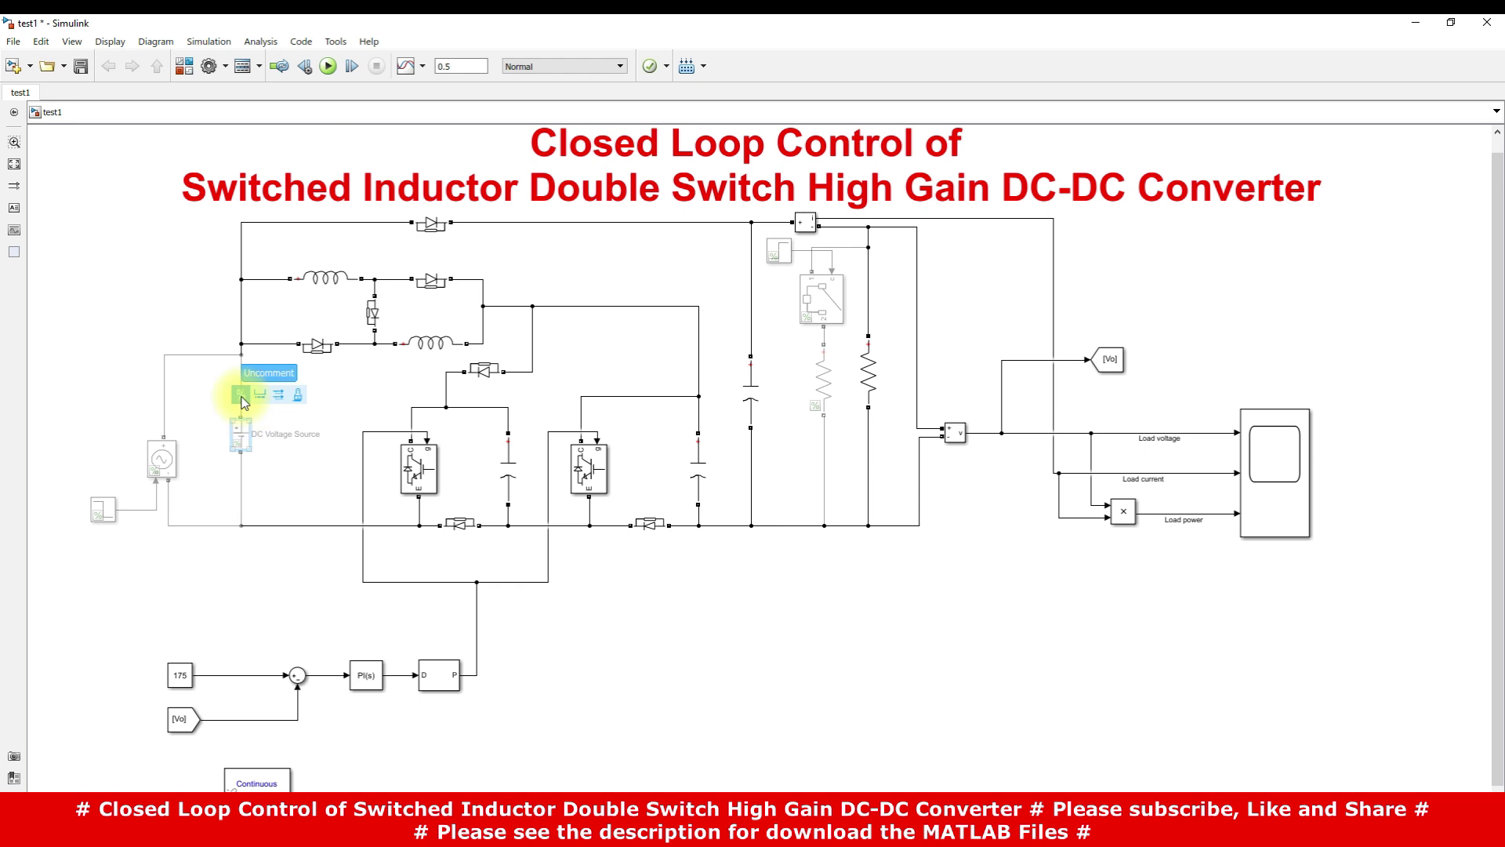
click(242, 397)
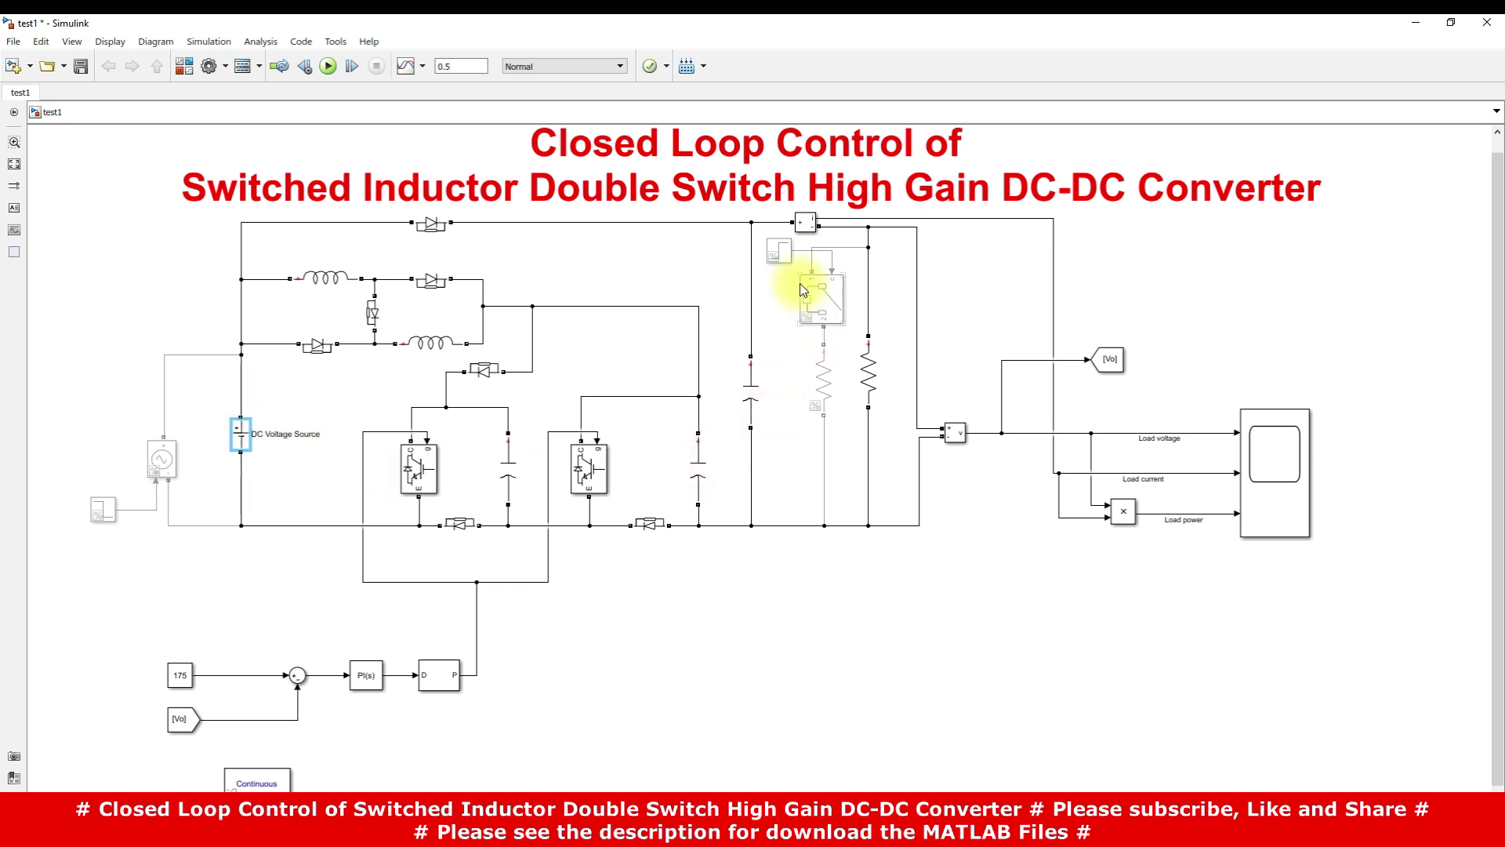
Step: Set the Series RLC Branch5 load resistance back to 2*200 ohms
double_click(868, 375)
double_click(948, 414)
text(2*200)
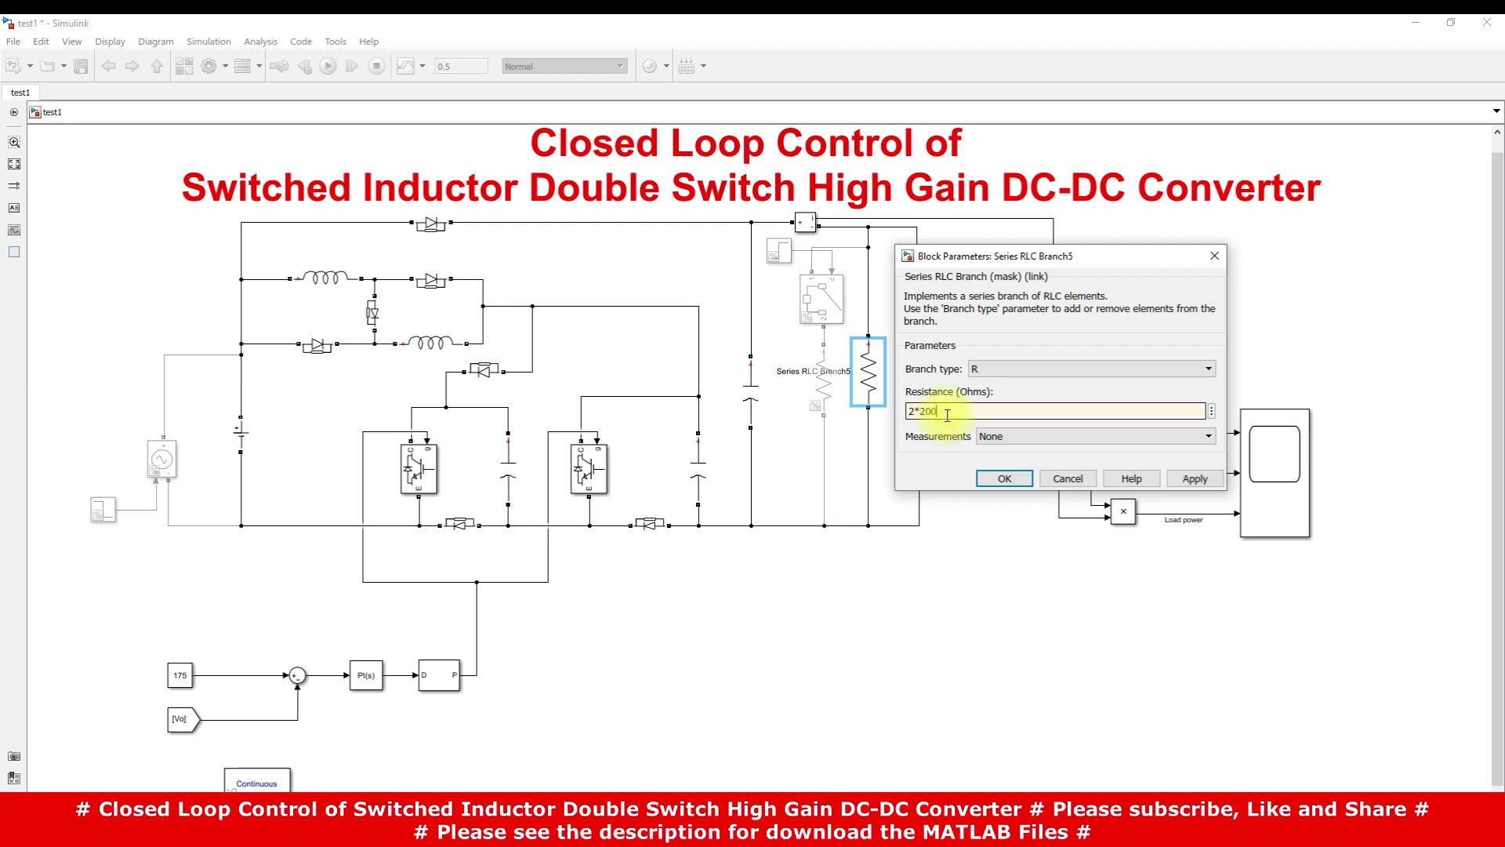
key(Return)
Step: Uncomment the Step2, Breaker and second load-resistor branch, checking its resistor parameters
click(1248, 463)
click(847, 440)
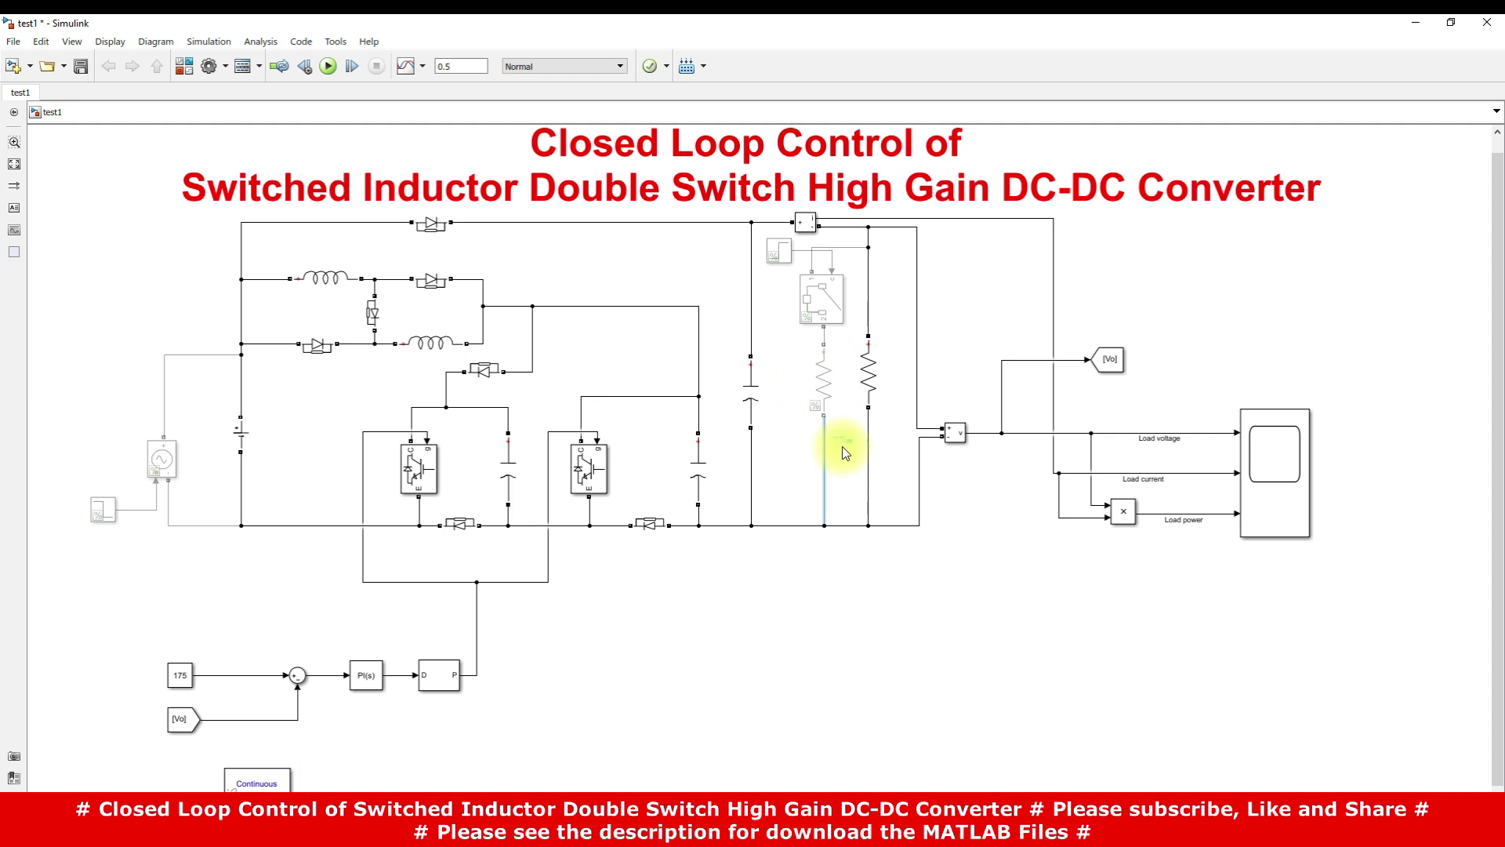
drag(853, 459, 776, 251)
mouse_move(762, 253)
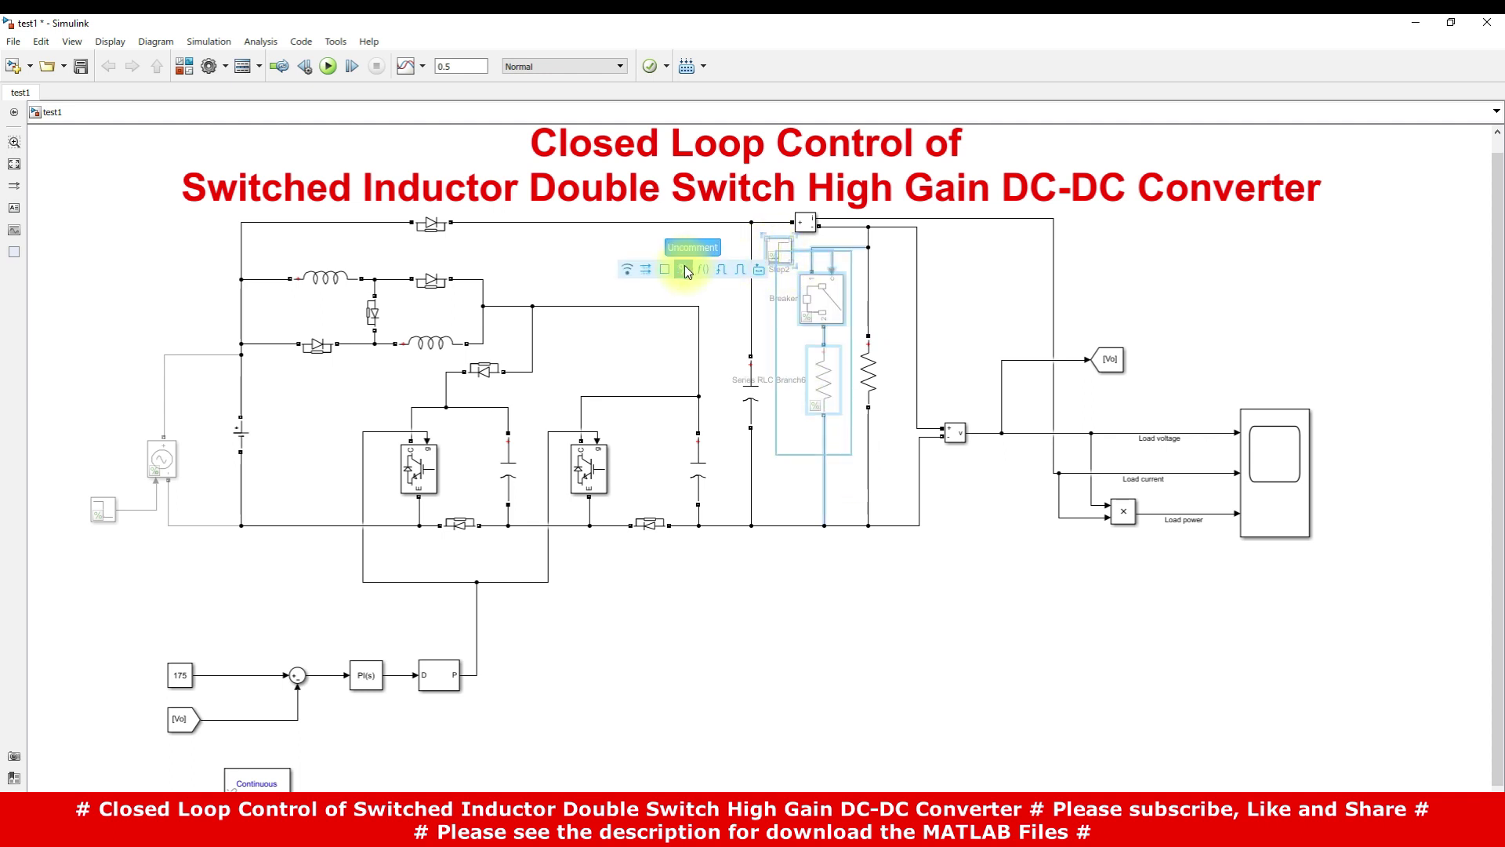
click(865, 365)
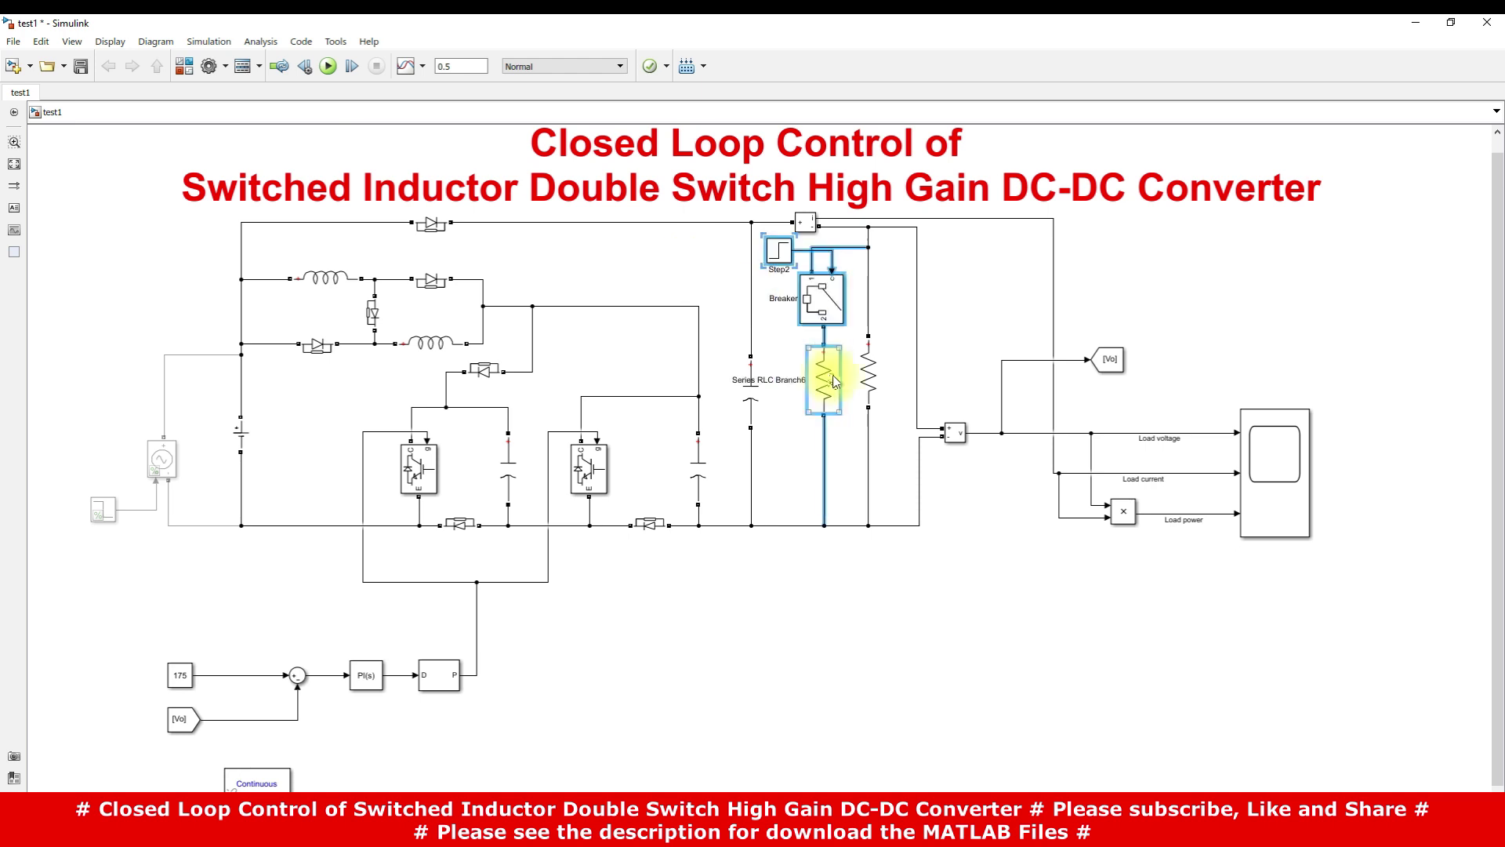
click(812, 364)
double_click(812, 365)
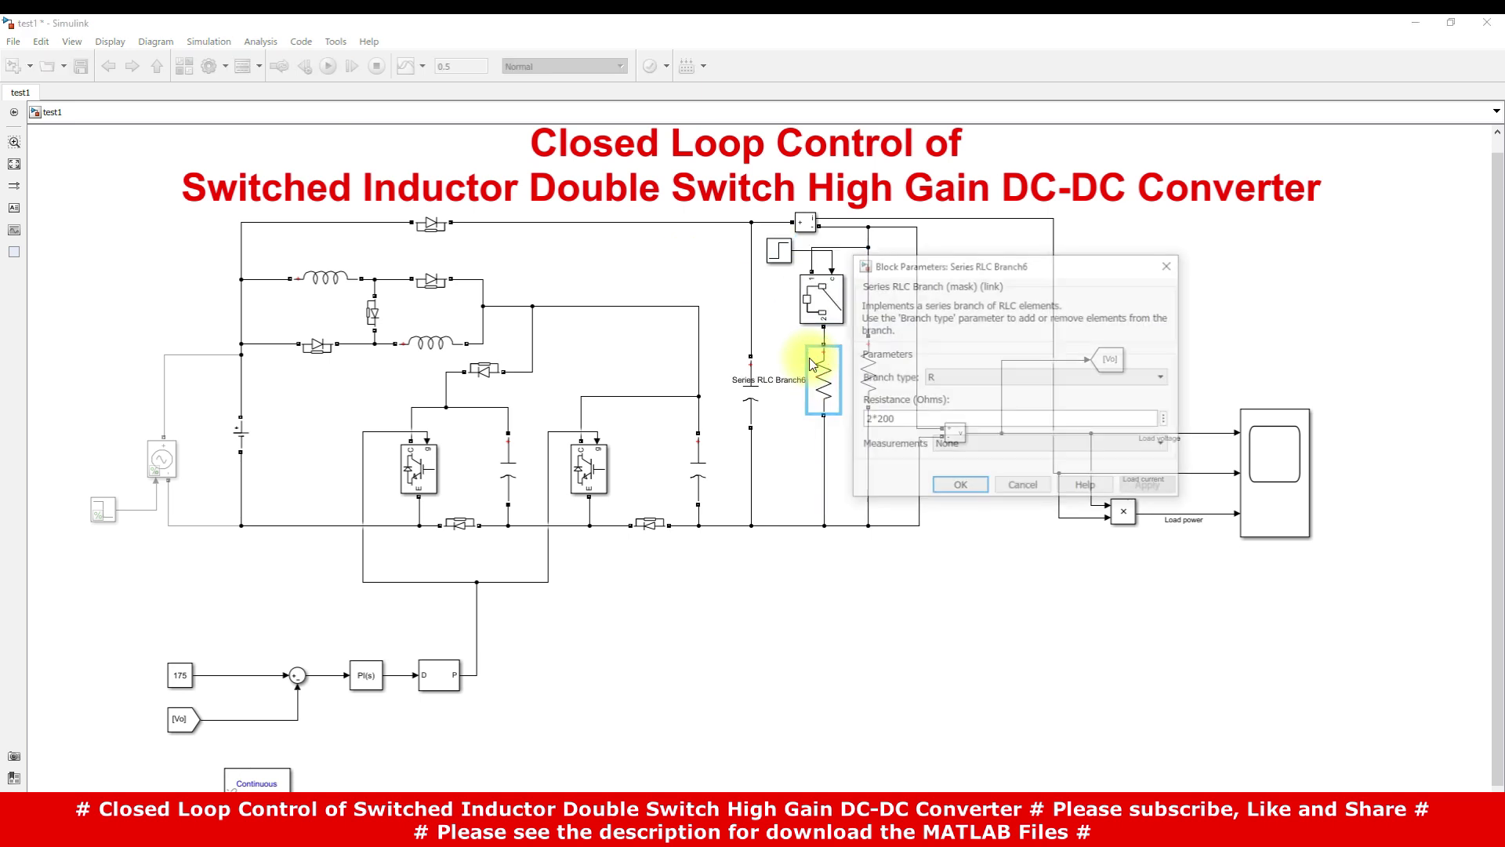
click(953, 480)
double_click(1280, 500)
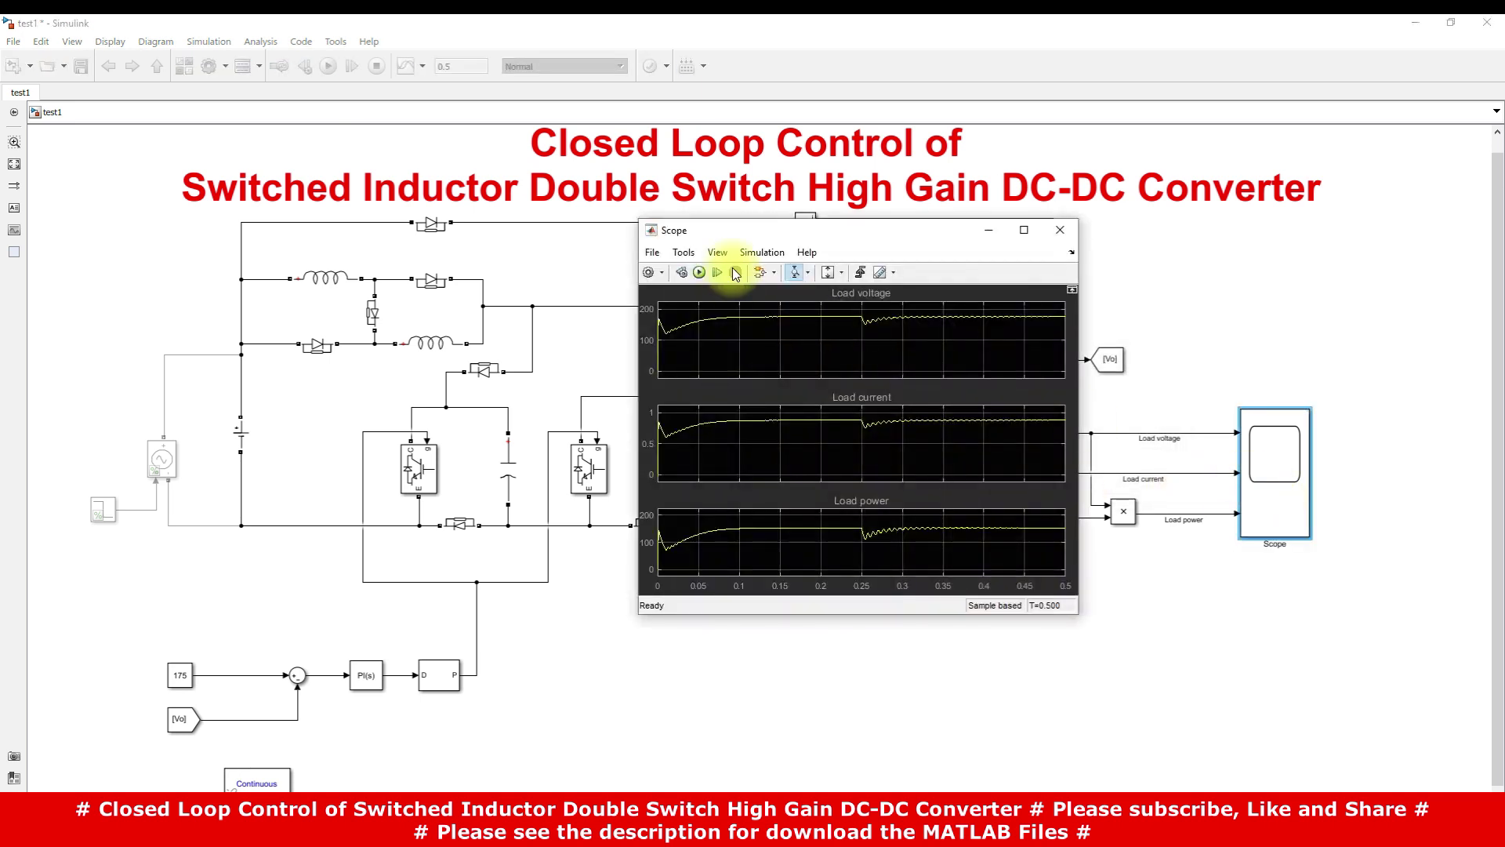
Step: Run the load-step simulation to 0.5 s and move the Scope window left
click(699, 273)
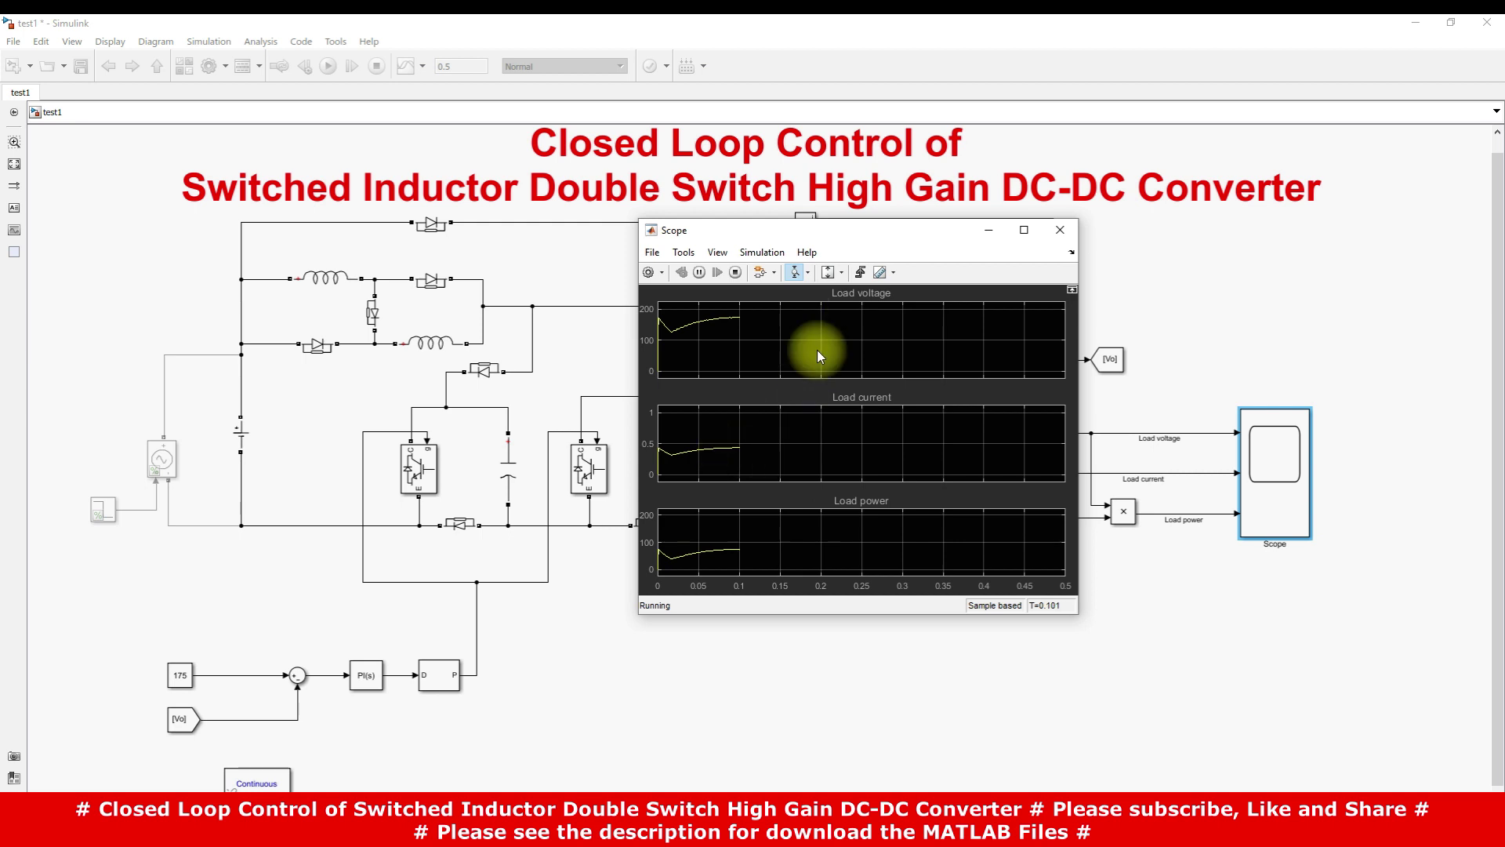
key(F9)
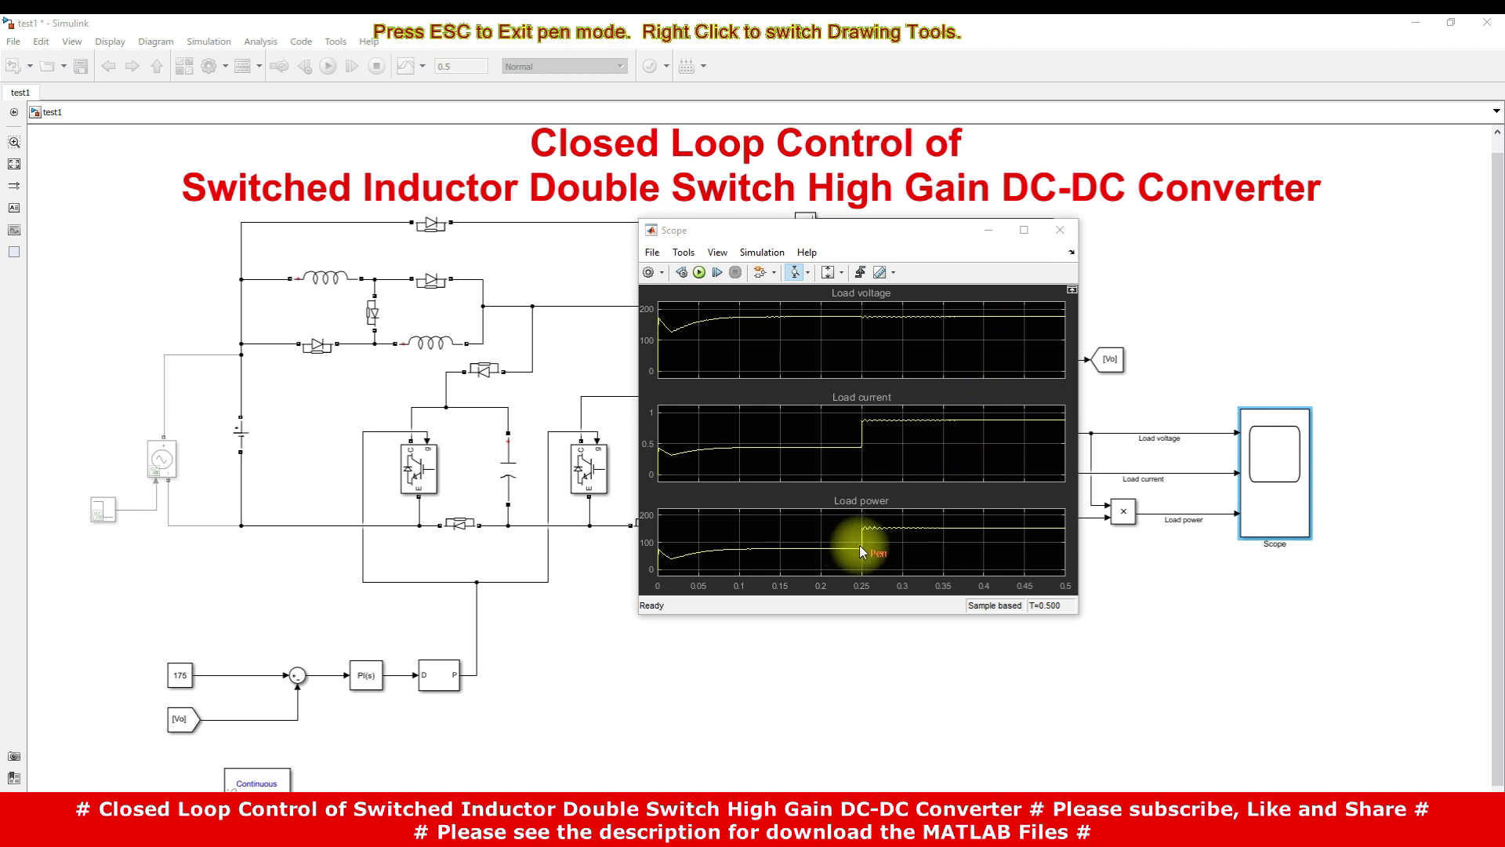
click(883, 522)
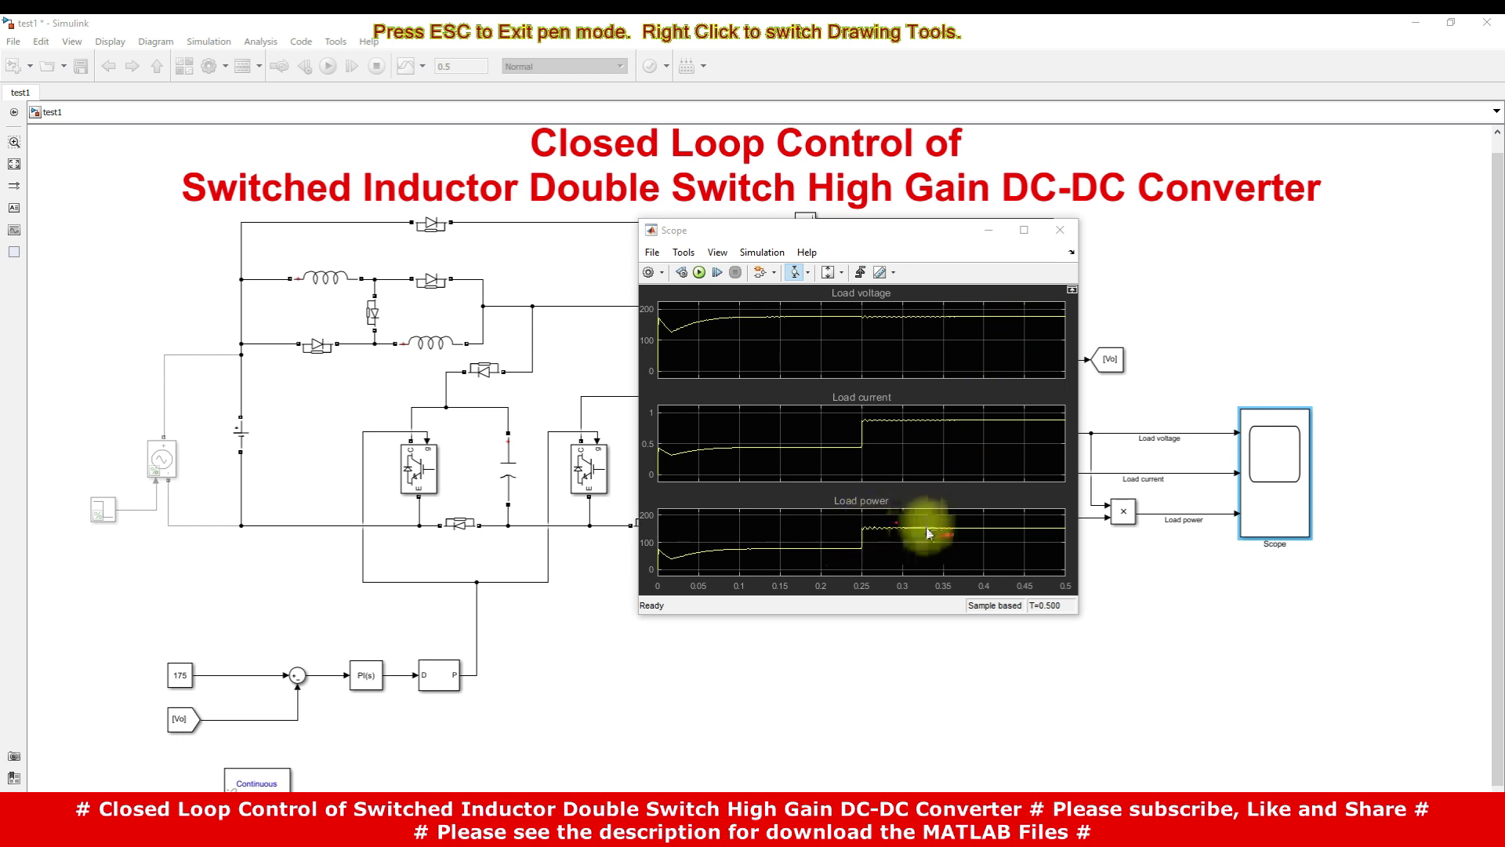
key(Escape)
drag(885, 239, 568, 298)
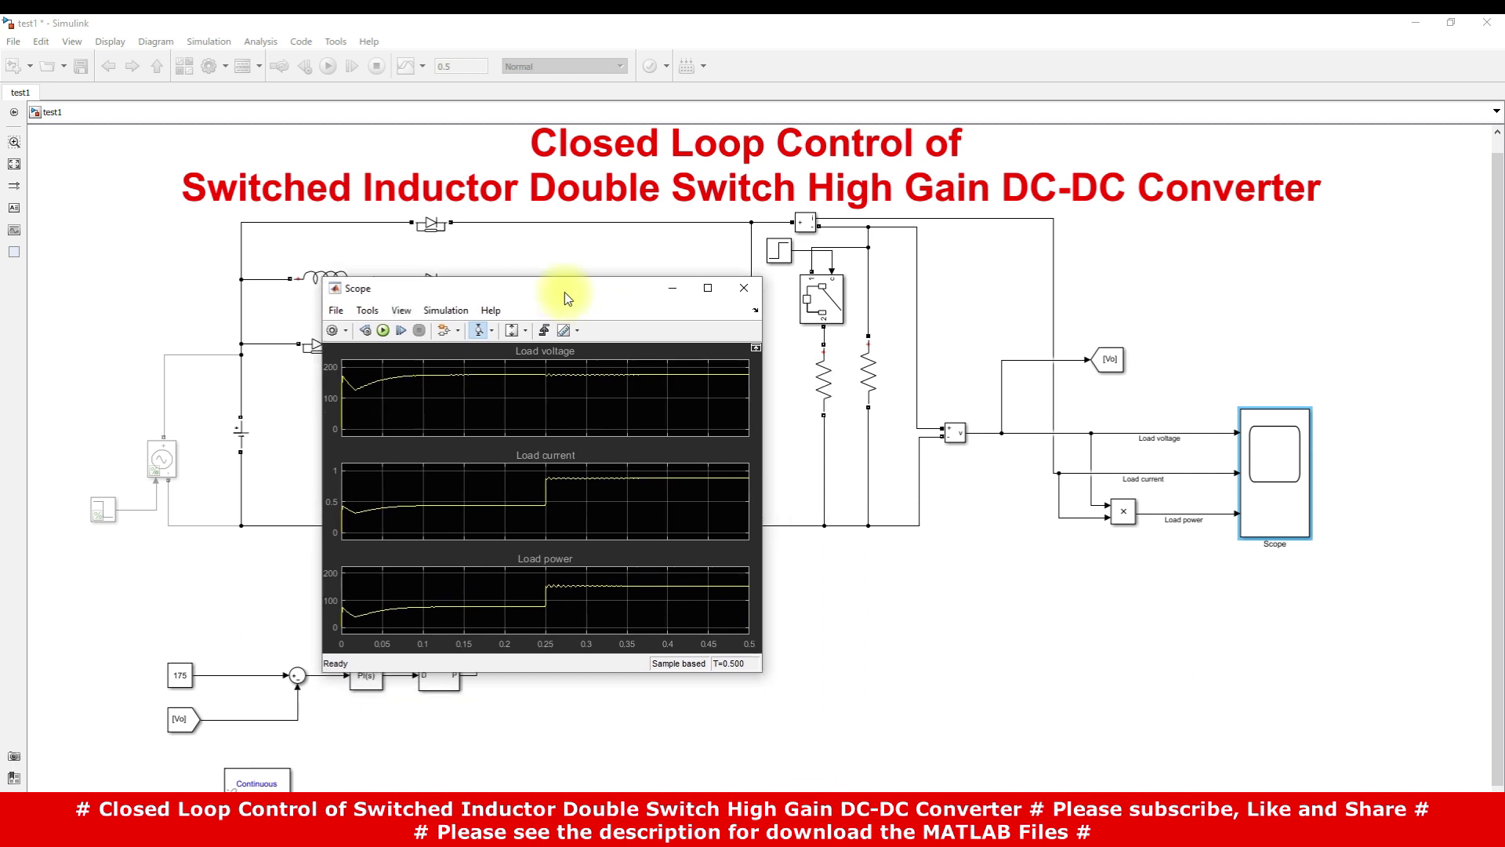